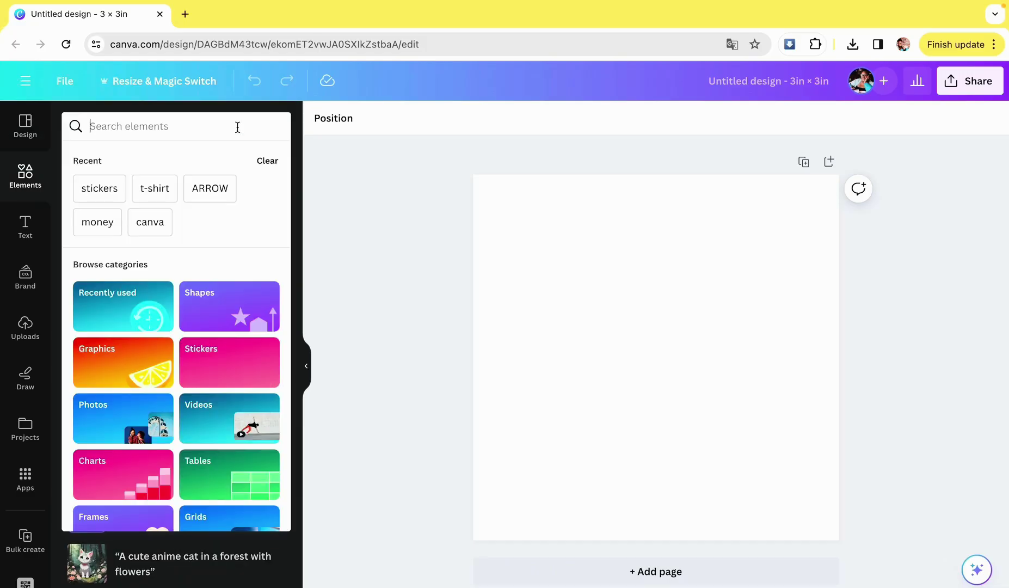
# - Search Canva elements for 'books' and filter the graphics to static, free items
pyautogui.write('books')
pyautogui.press('Return')
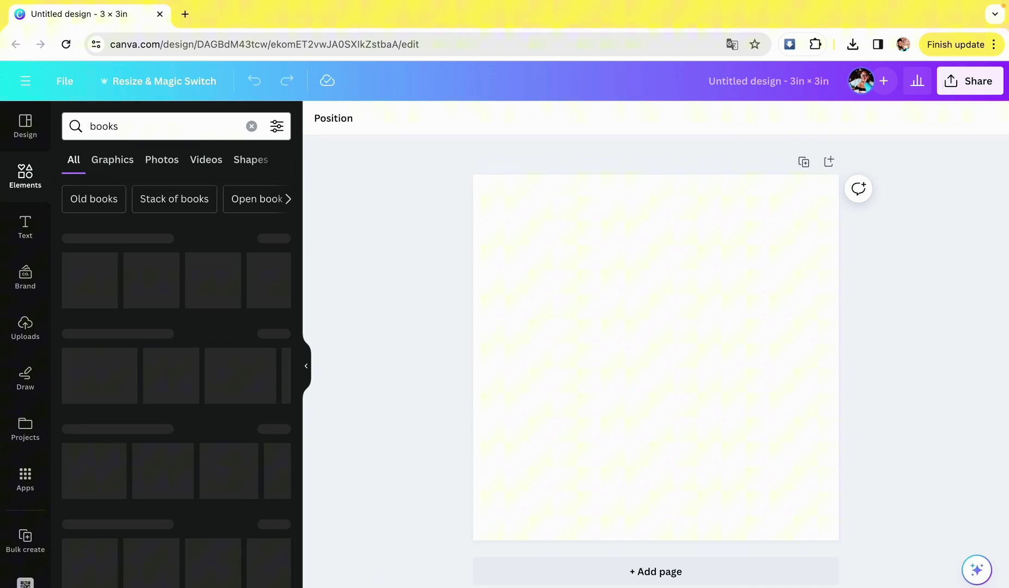
pyautogui.click(276, 126)
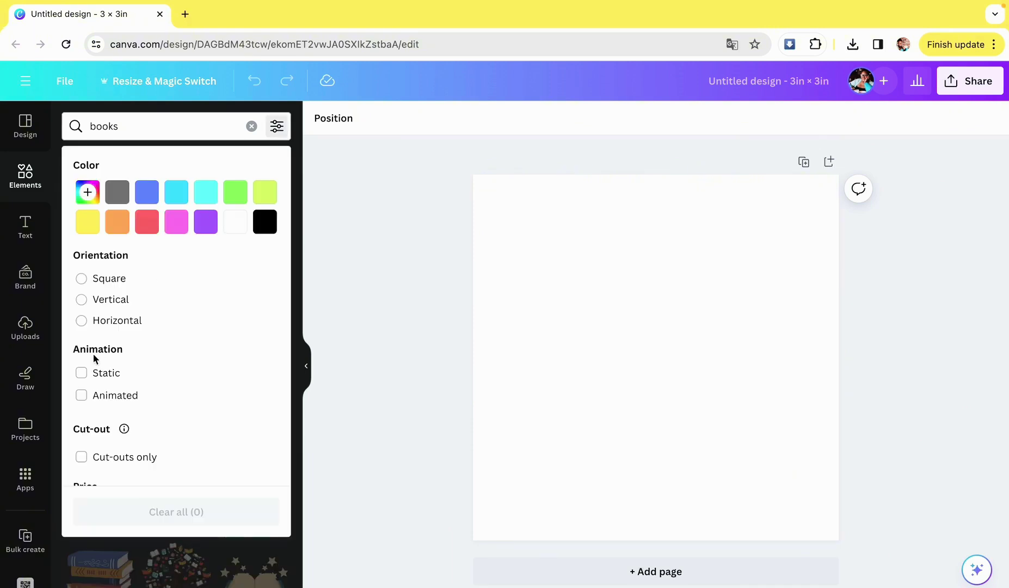
pyautogui.click(93, 374)
pyautogui.scroll(-2, 90, 376)
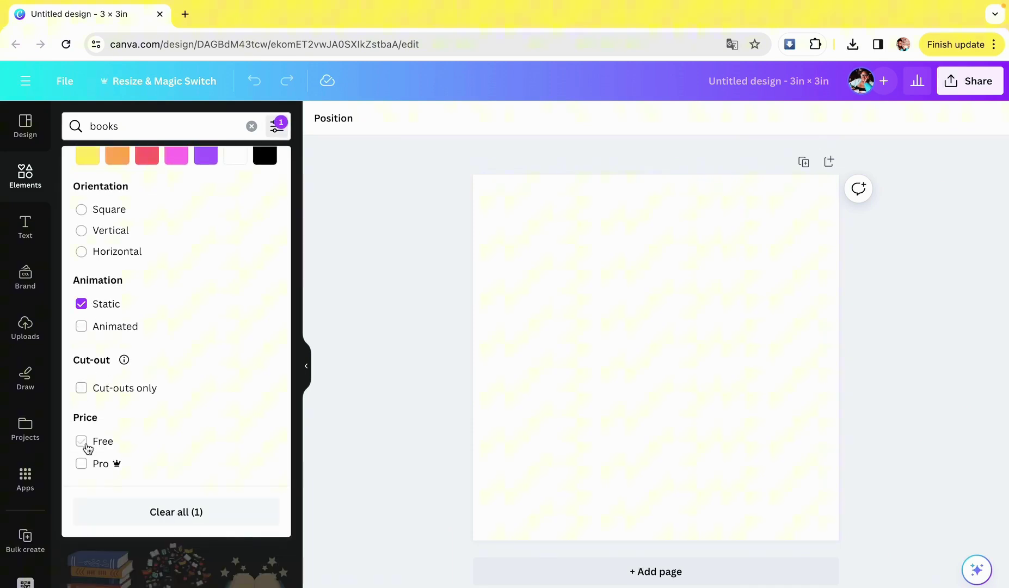
pyautogui.click(90, 443)
pyautogui.click(300, 217)
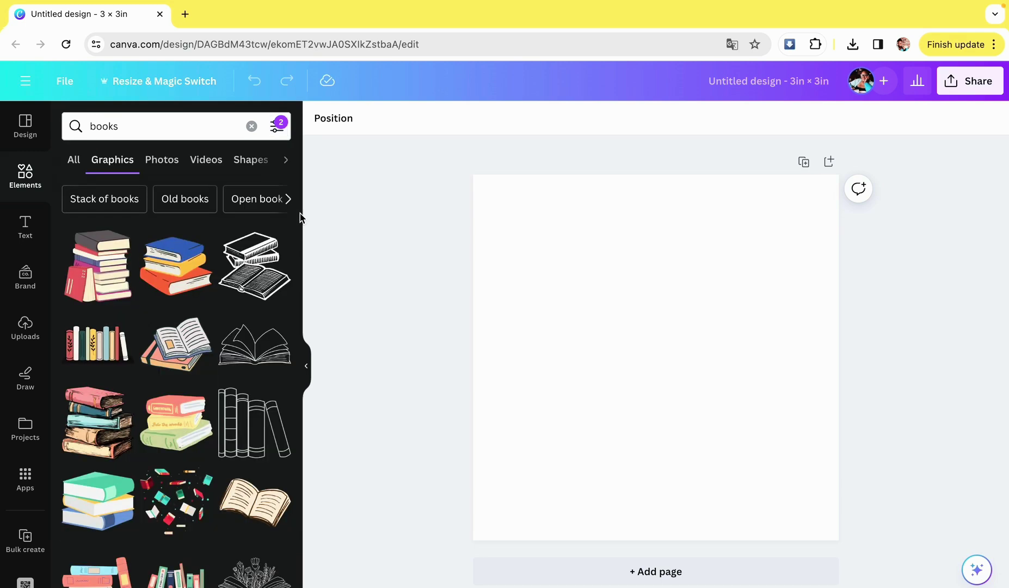
pyautogui.scroll(-10, 106, 379)
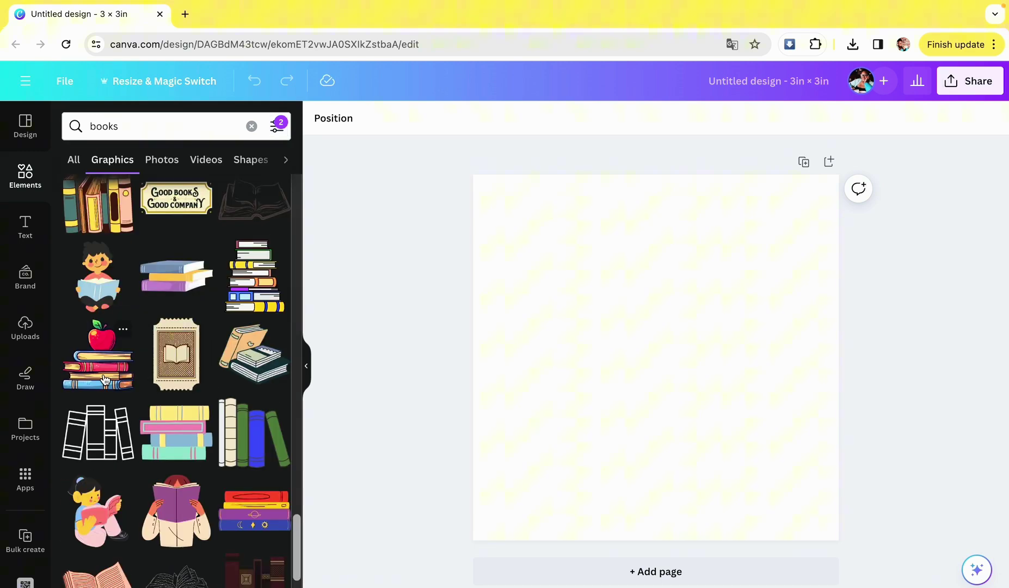
# - Add the apple-on-books graphic and a heading reading 'Teacher' to the page
pyautogui.click(106, 380)
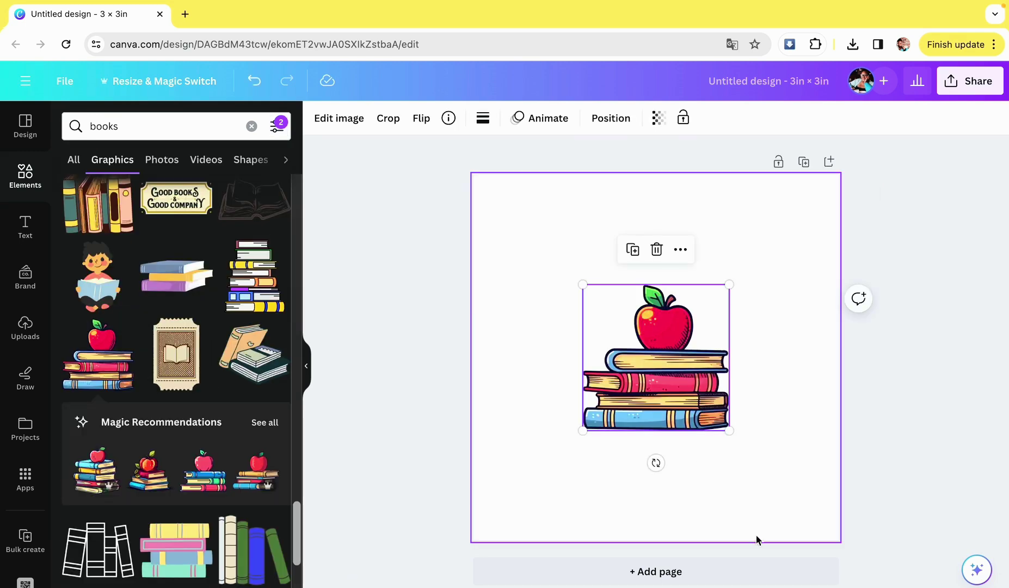
pyautogui.click(25, 227)
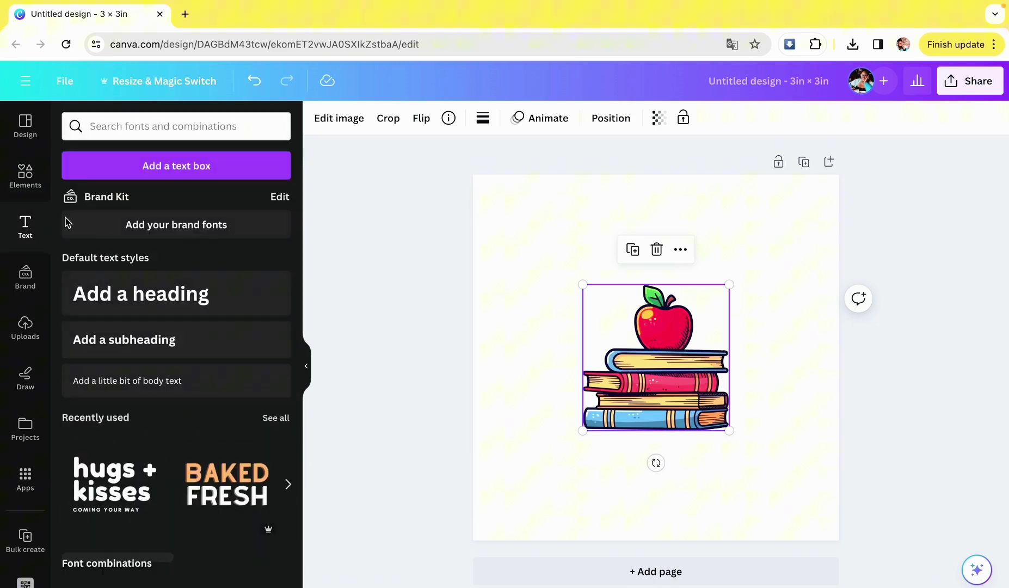
pyautogui.click(169, 303)
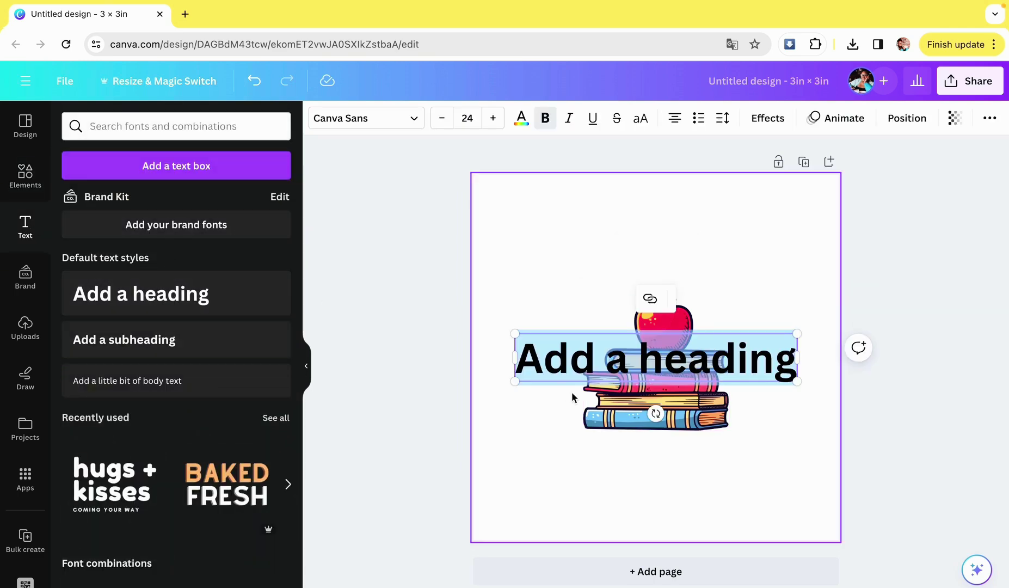
pyautogui.write('Teacher')
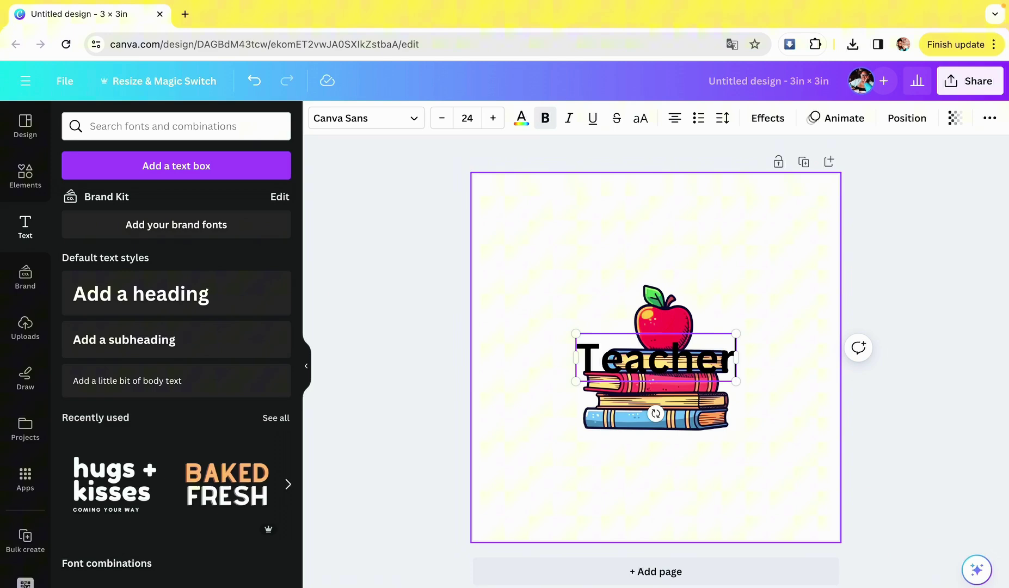
pyautogui.click(781, 317)
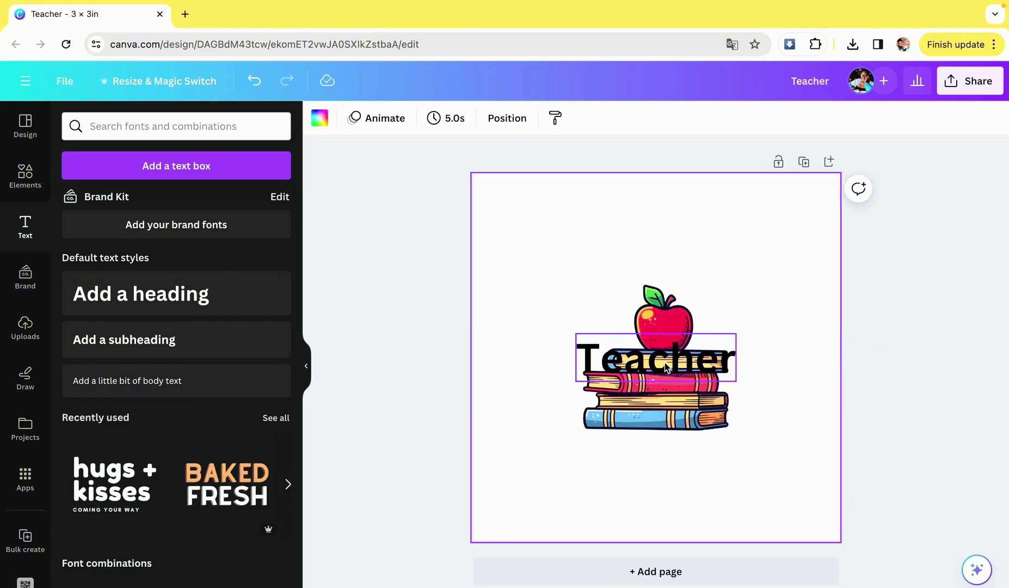
# - Shrink the Teacher text and position it just beneath the books
pyautogui.moveTo(665, 364); pyautogui.dragTo(664, 445)
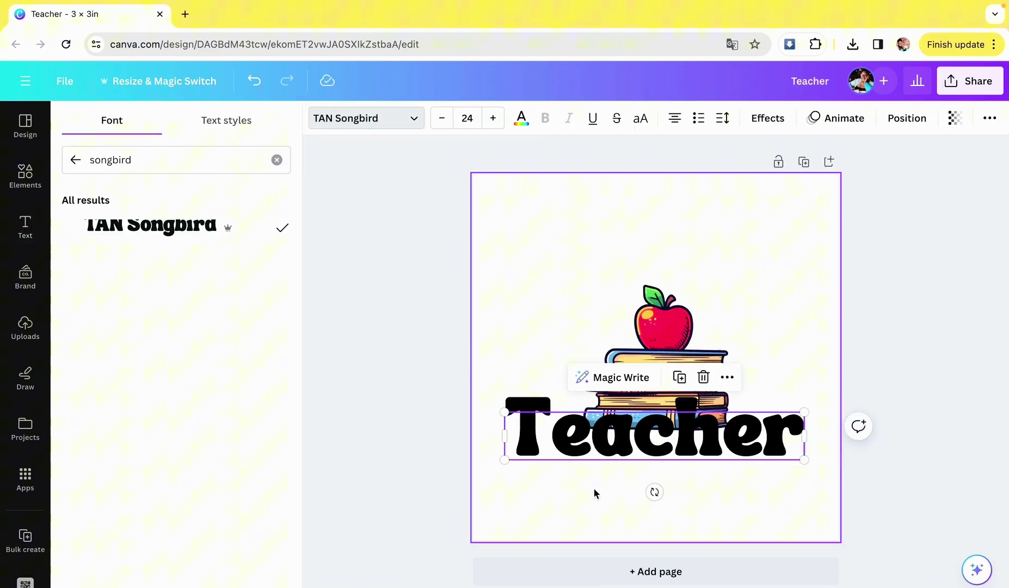
pyautogui.moveTo(504, 411); pyautogui.dragTo(673, 439)
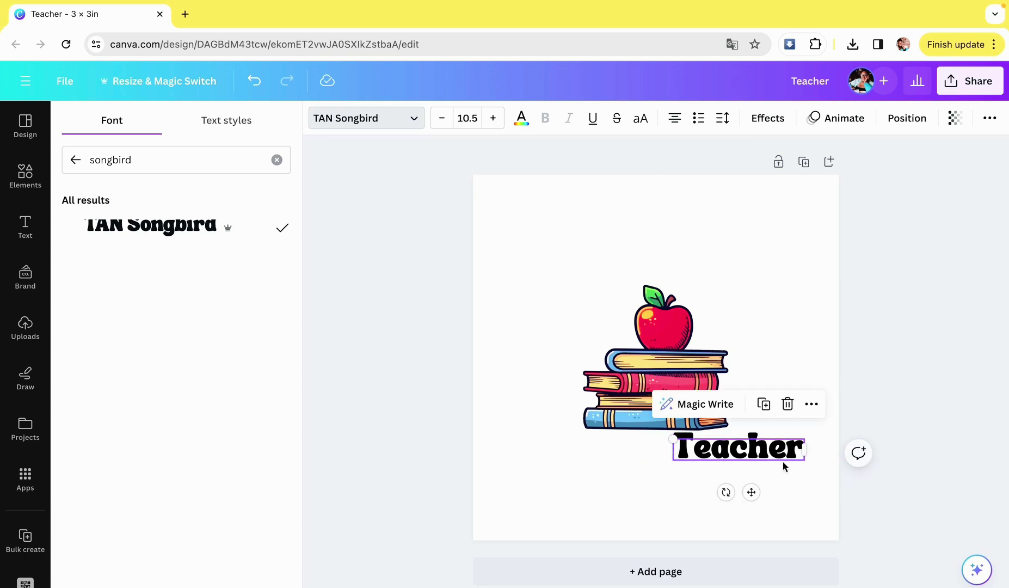
pyautogui.click(779, 494)
pyautogui.moveTo(762, 449); pyautogui.dragTo(654, 447)
pyautogui.click(754, 462)
pyautogui.click(653, 442)
pyautogui.click(733, 492)
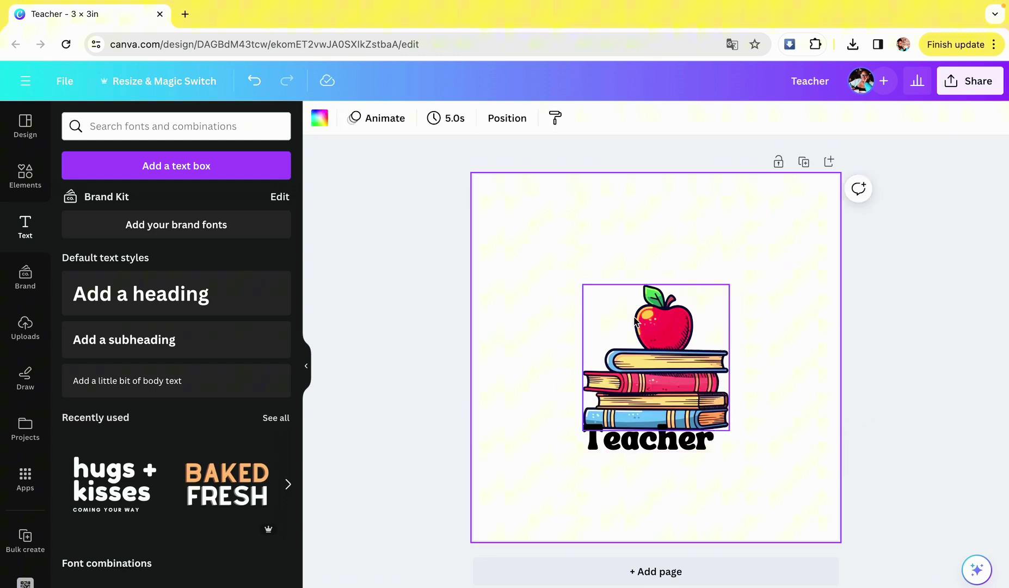
# - Group the graphic with the Teacher text and open the download settings
pyautogui.moveTo(520, 237); pyautogui.dragTo(784, 495)
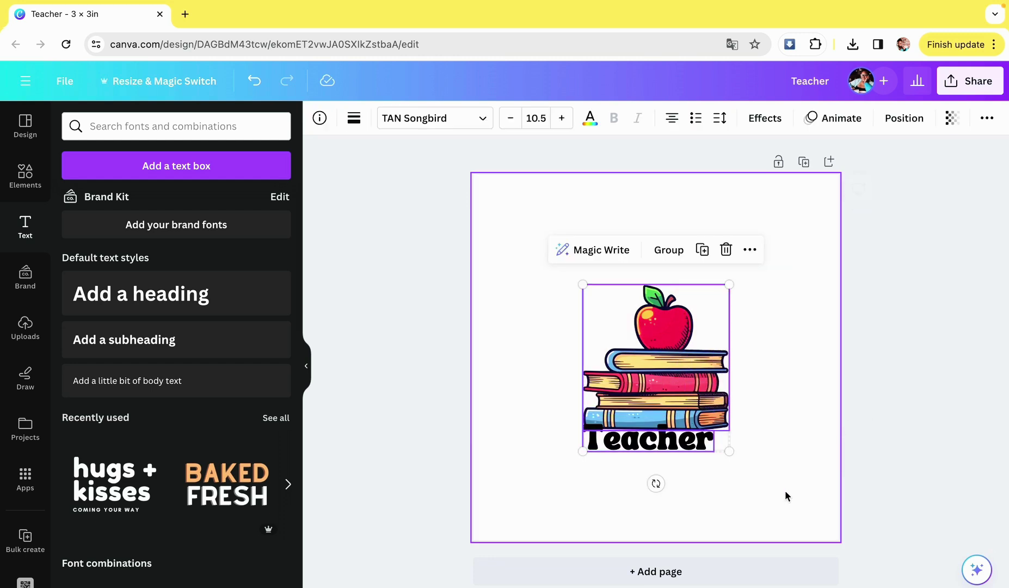
pyautogui.click(667, 251)
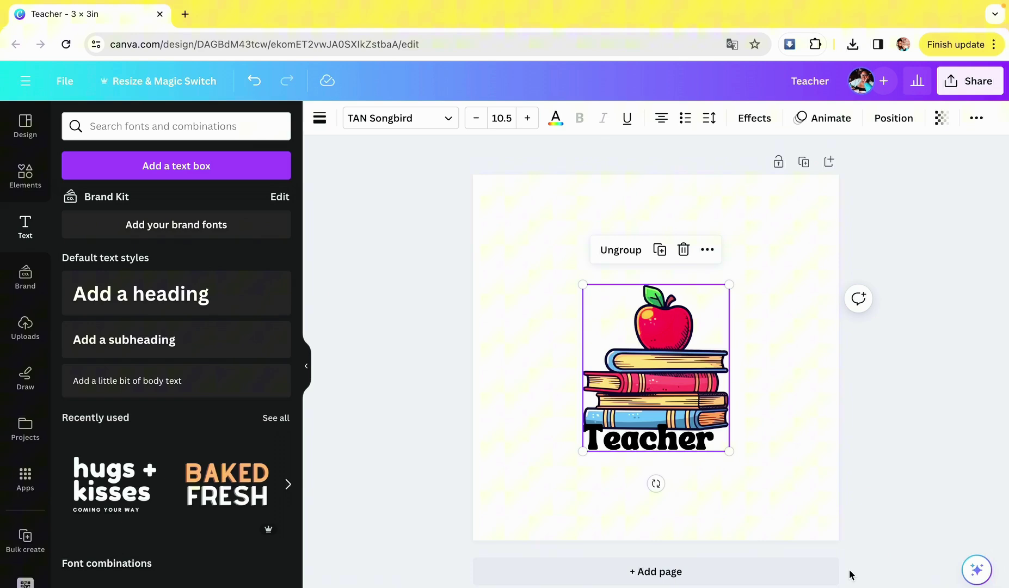
pyautogui.click(963, 93)
pyautogui.click(777, 443)
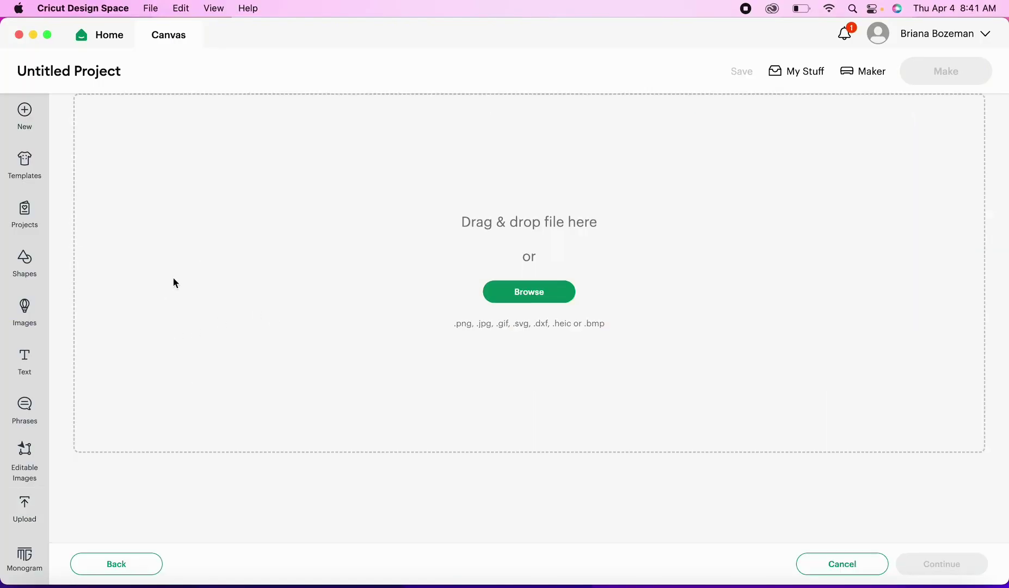
# - Upload Teacher (1).png into Cricut Design Space as a Complex image
pyautogui.click(546, 298)
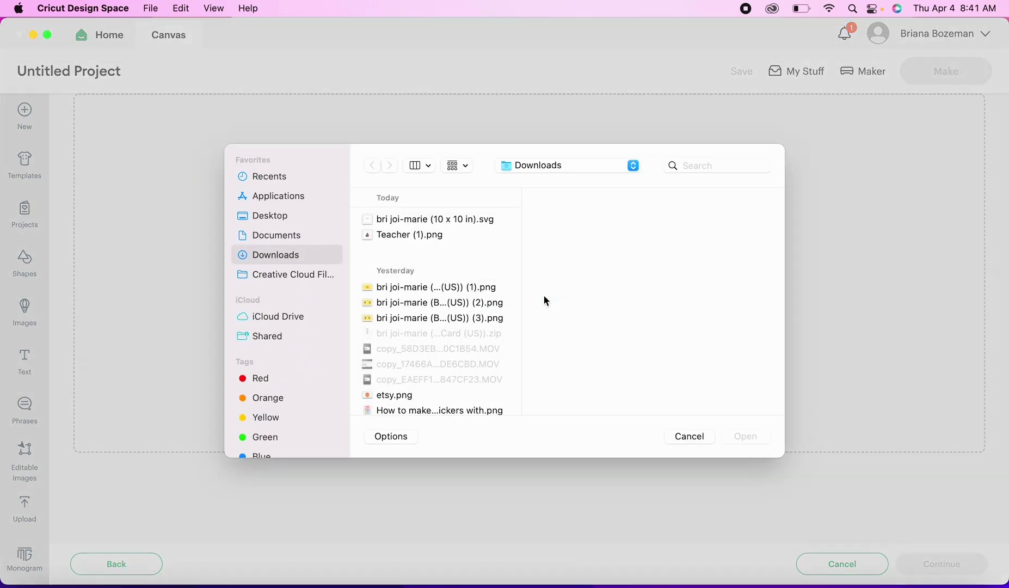
pyautogui.click(422, 234)
pyautogui.click(745, 437)
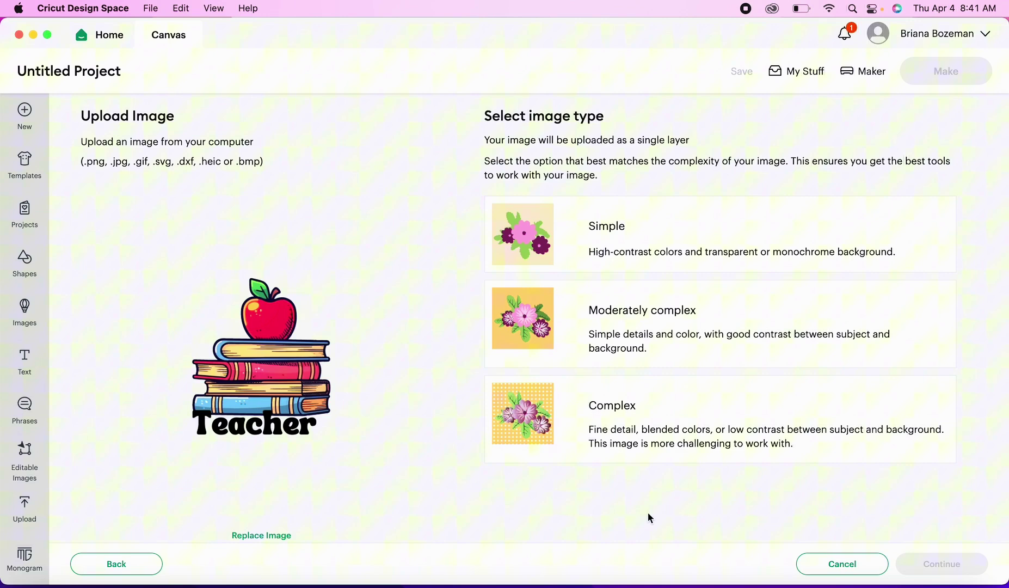
pyautogui.click(651, 420)
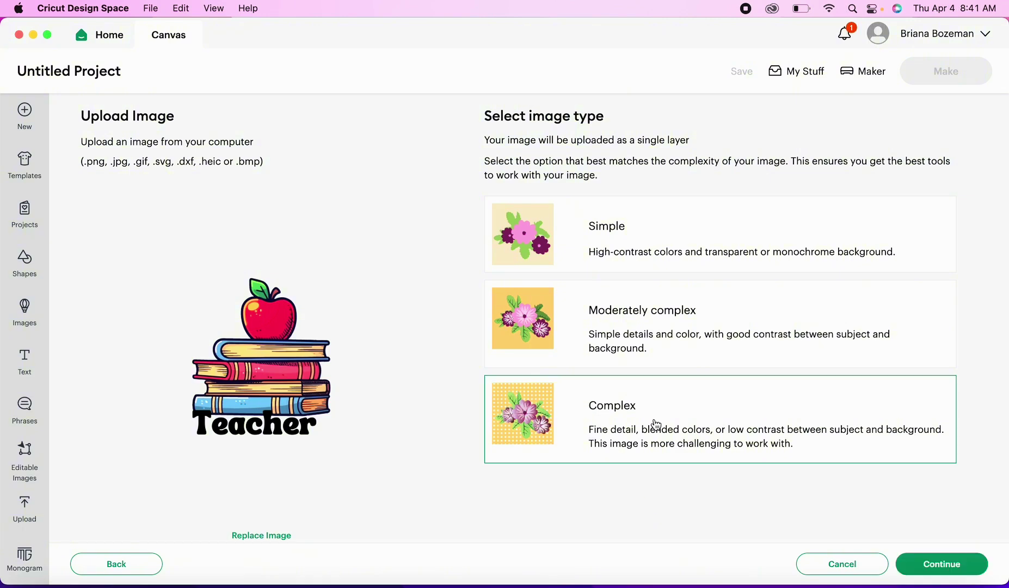
pyautogui.click(919, 566)
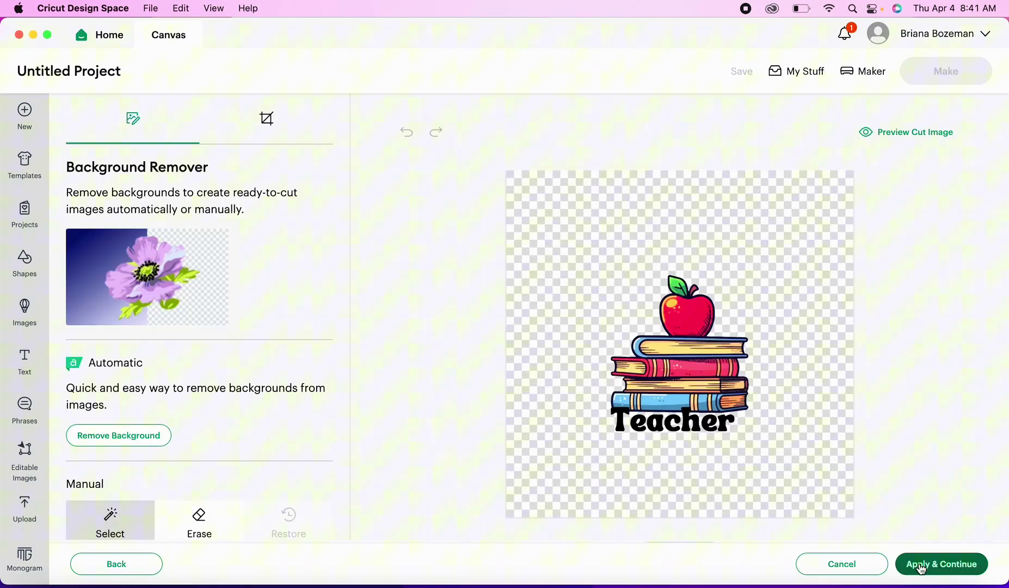
pyautogui.click(924, 568)
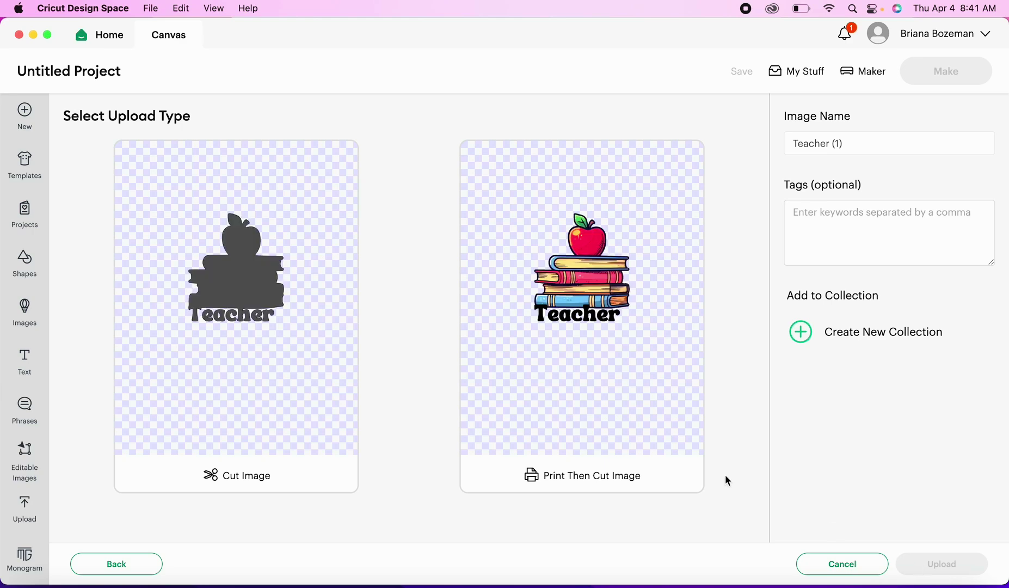
# - Save it as a Print Then Cut image and add it to the canvas
pyautogui.click(635, 385)
pyautogui.click(922, 562)
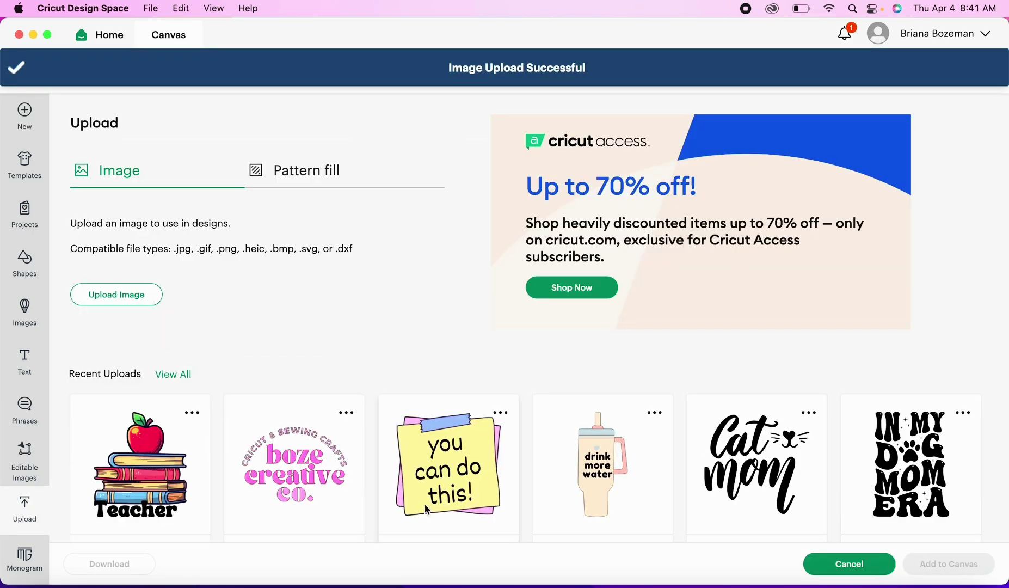
pyautogui.click(158, 478)
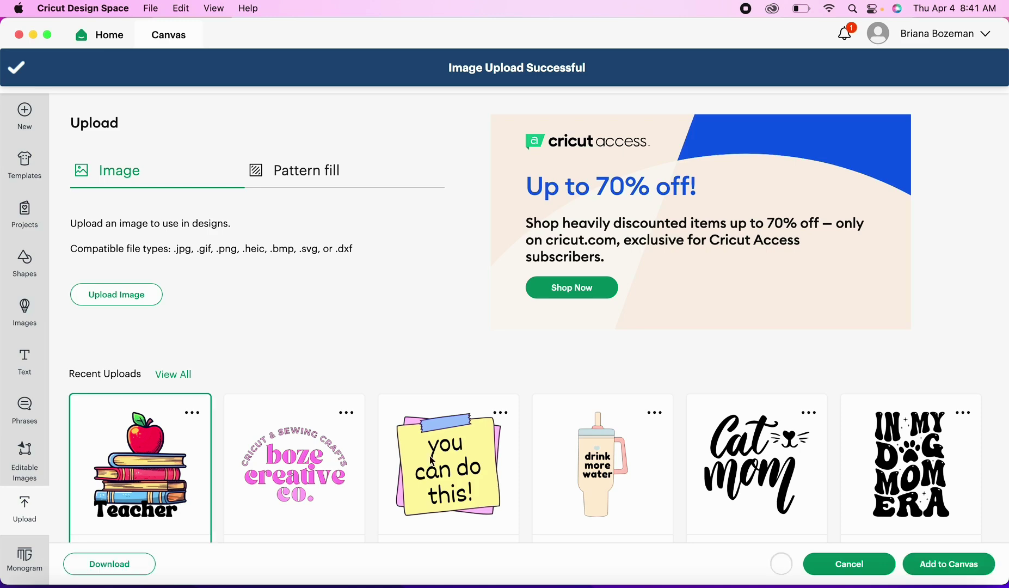
pyautogui.click(955, 565)
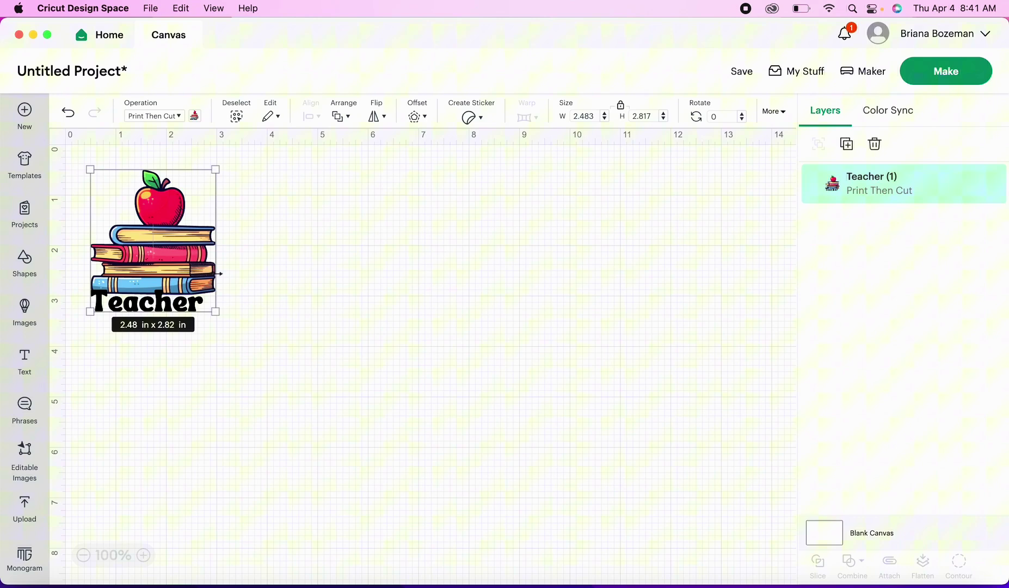
# - Centre the Teacher image and give it a white 0.125 in offset border
pyautogui.moveTo(173, 267); pyautogui.dragTo(433, 401)
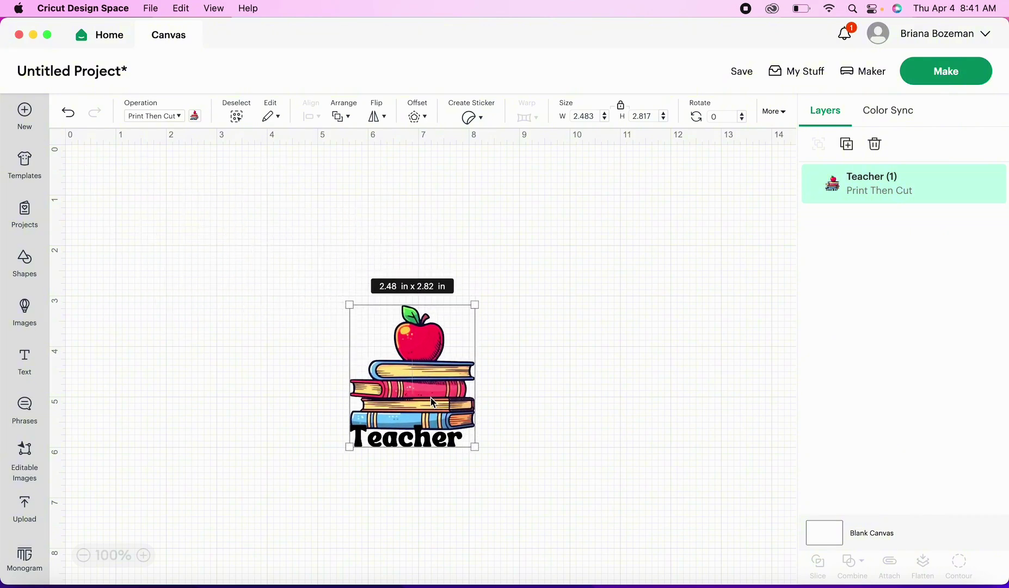
pyautogui.click(416, 117)
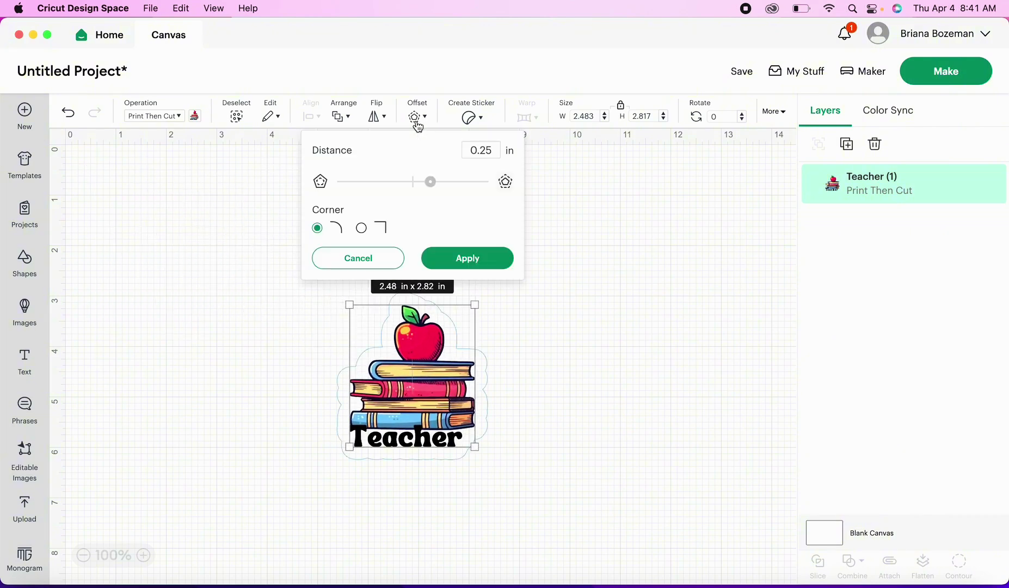
pyautogui.click(480, 151)
pyautogui.write('1')
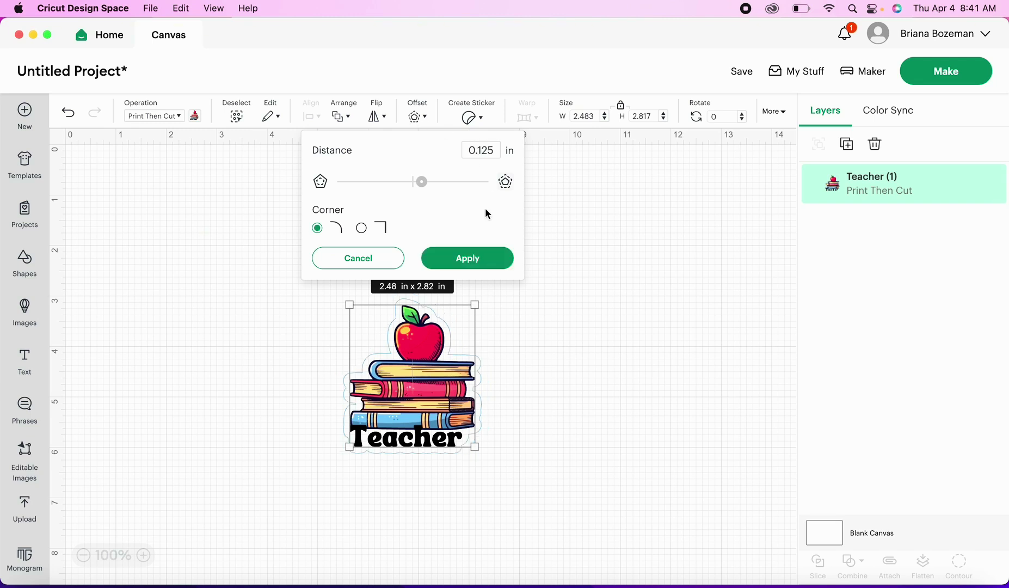
pyautogui.click(471, 264)
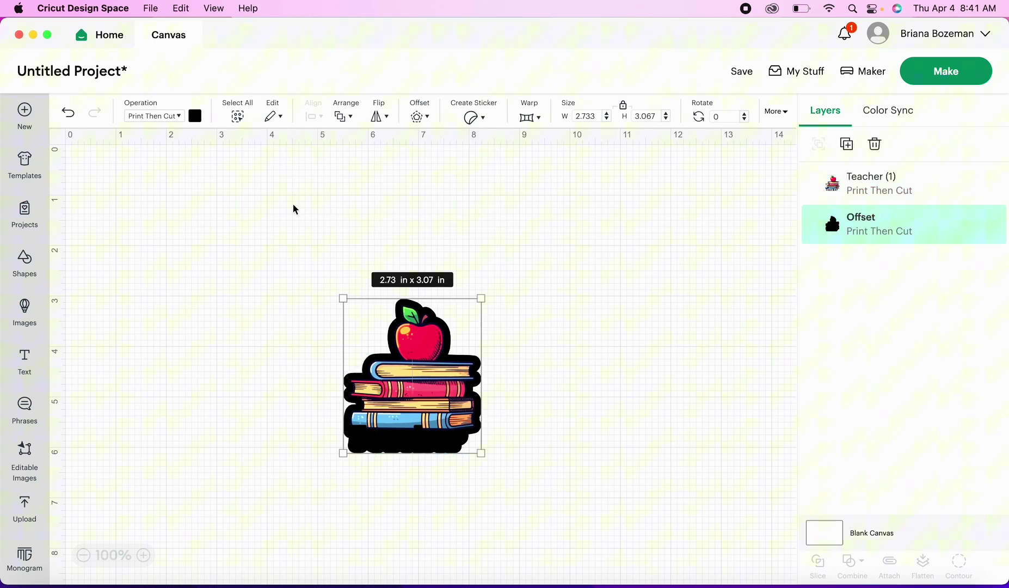
pyautogui.click(195, 115)
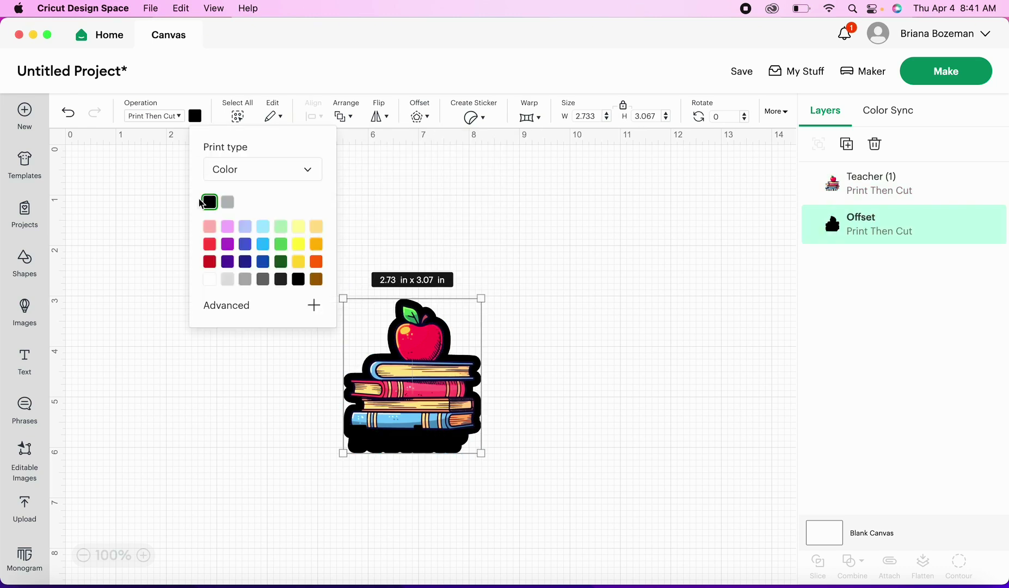
pyautogui.click(211, 281)
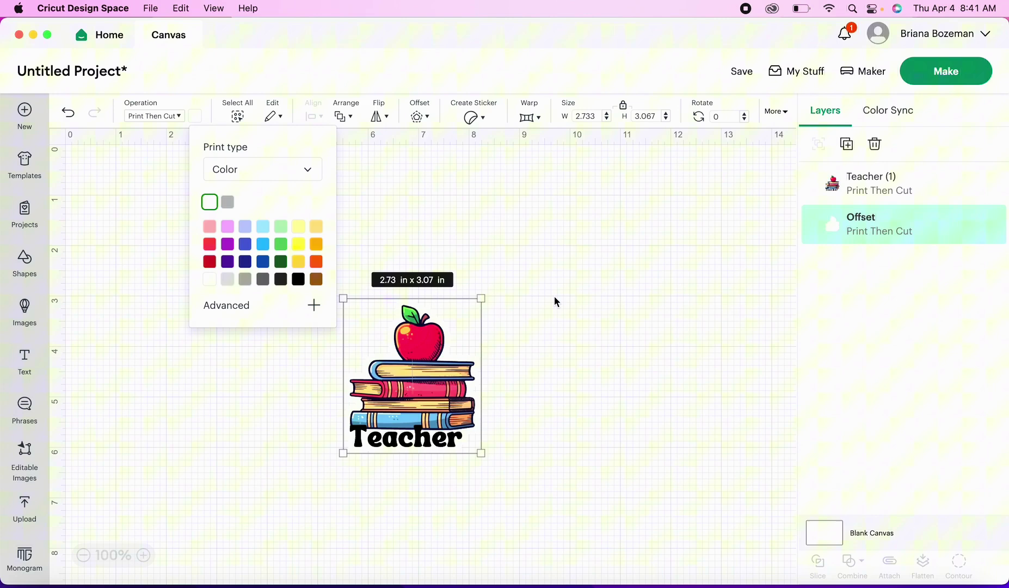
pyautogui.click(503, 256)
# - Group the Teacher image with its offset and duplicate the group
pyautogui.moveTo(283, 275); pyautogui.dragTo(533, 487)
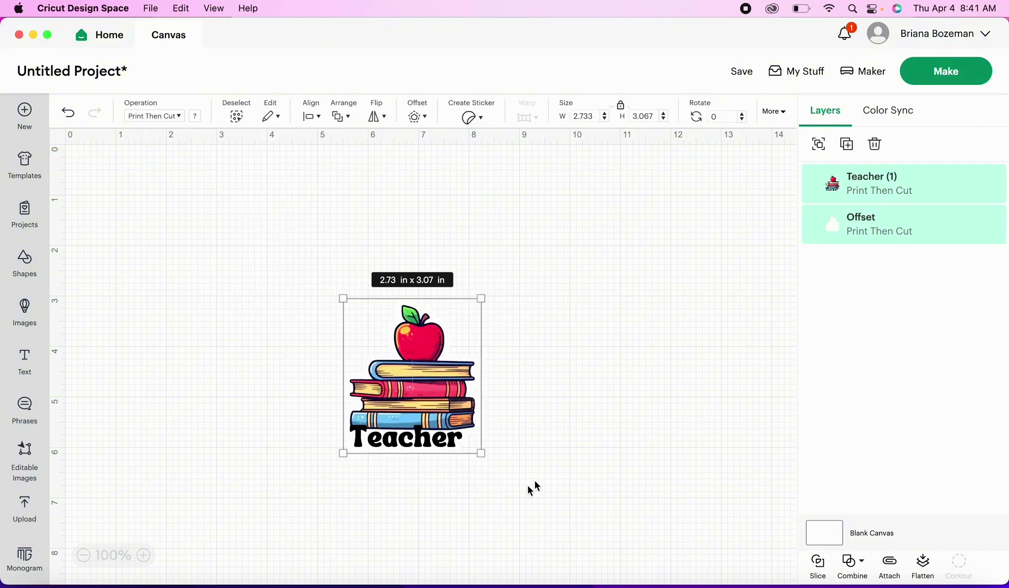
pyautogui.click(818, 146)
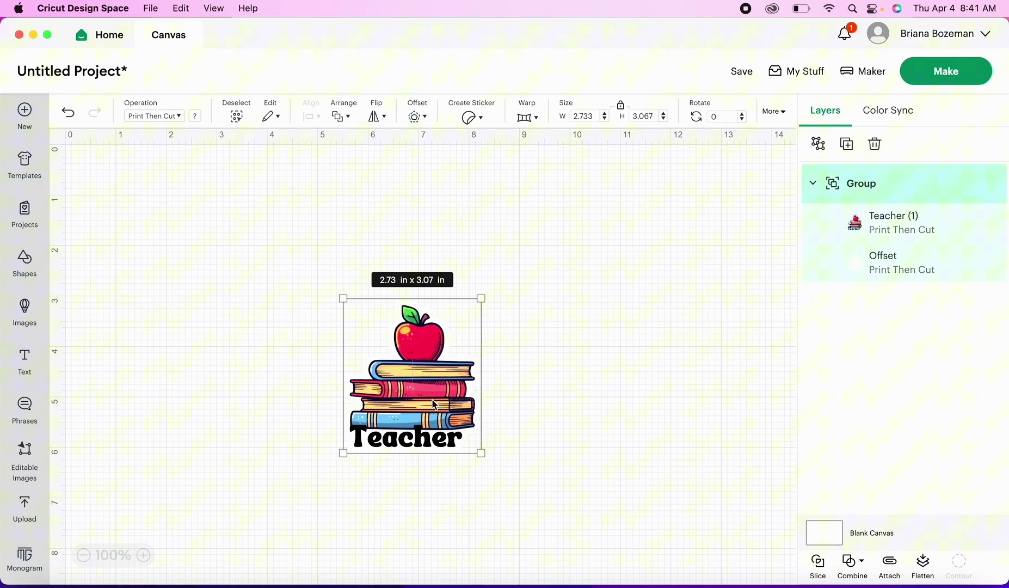
pyautogui.click(852, 151)
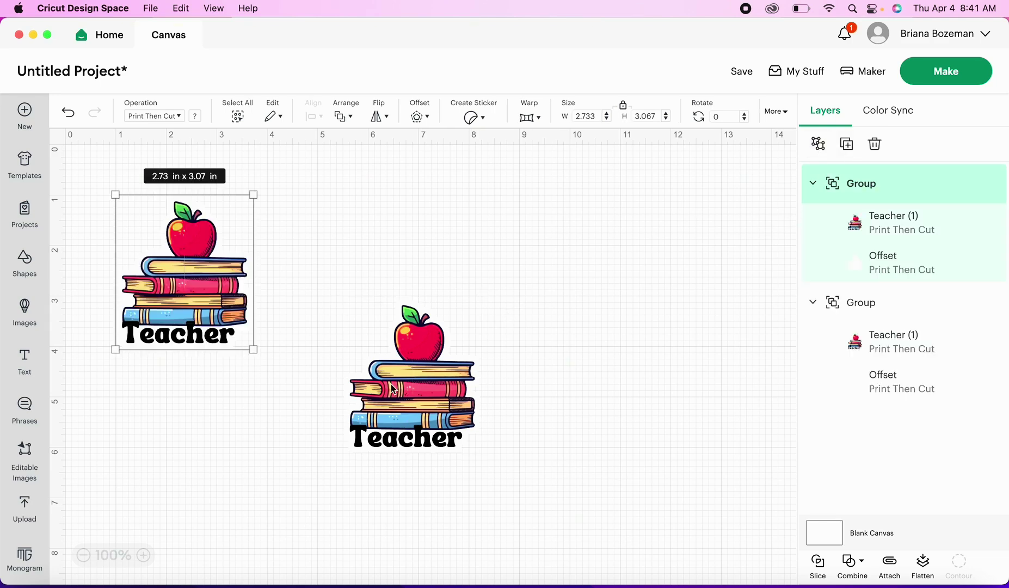
# - Stack the copy above the original and flip it vertically
pyautogui.moveTo(405, 381); pyautogui.dragTo(405, 465)
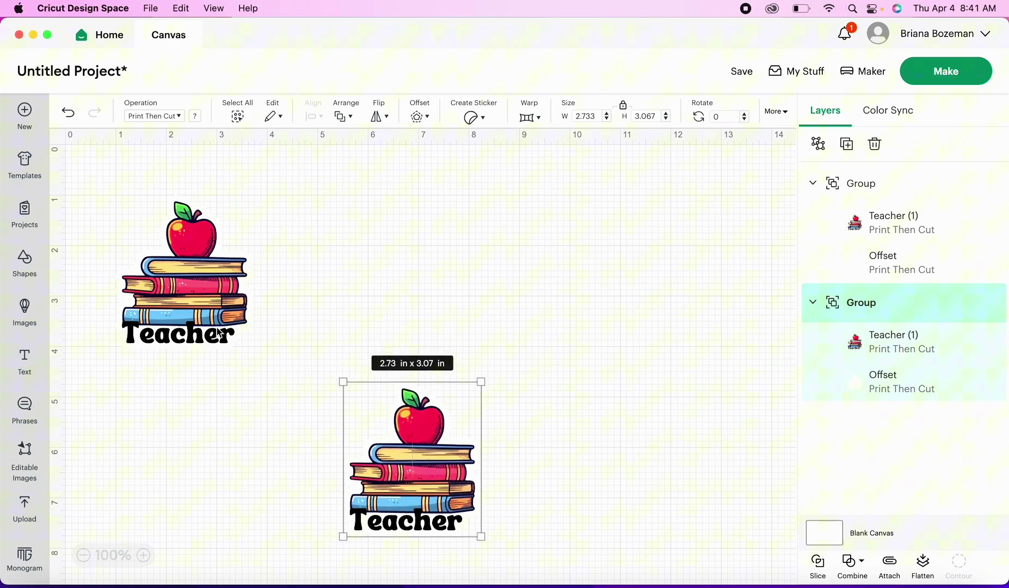
pyautogui.moveTo(206, 307); pyautogui.dragTo(429, 303)
pyautogui.click(384, 117)
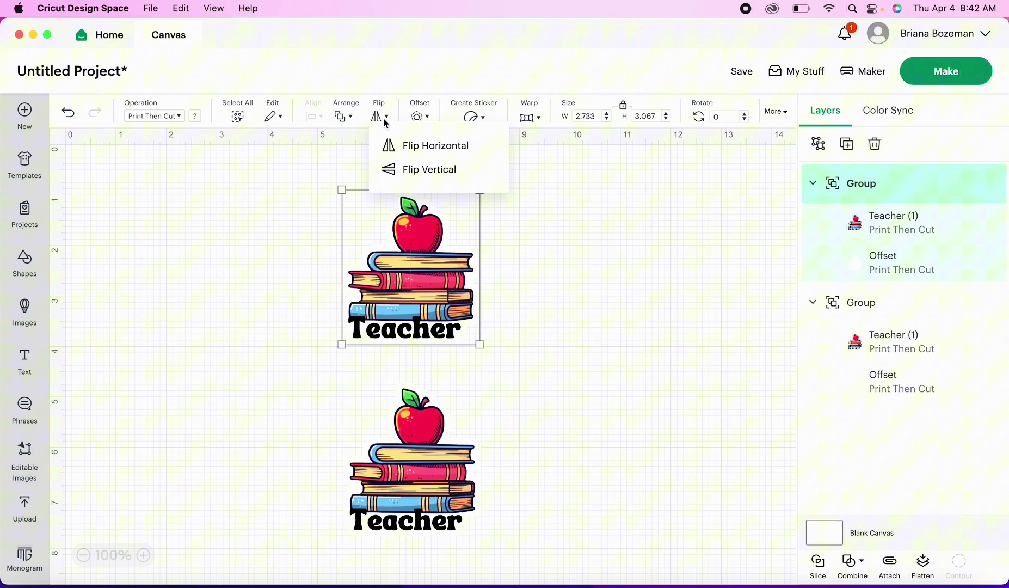
pyautogui.click(423, 177)
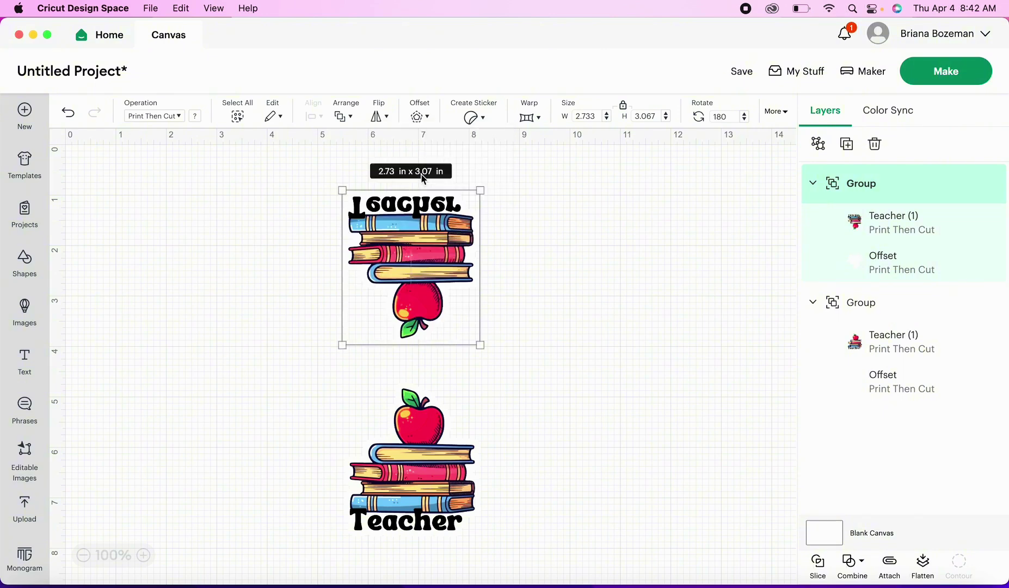
pyautogui.click(25, 263)
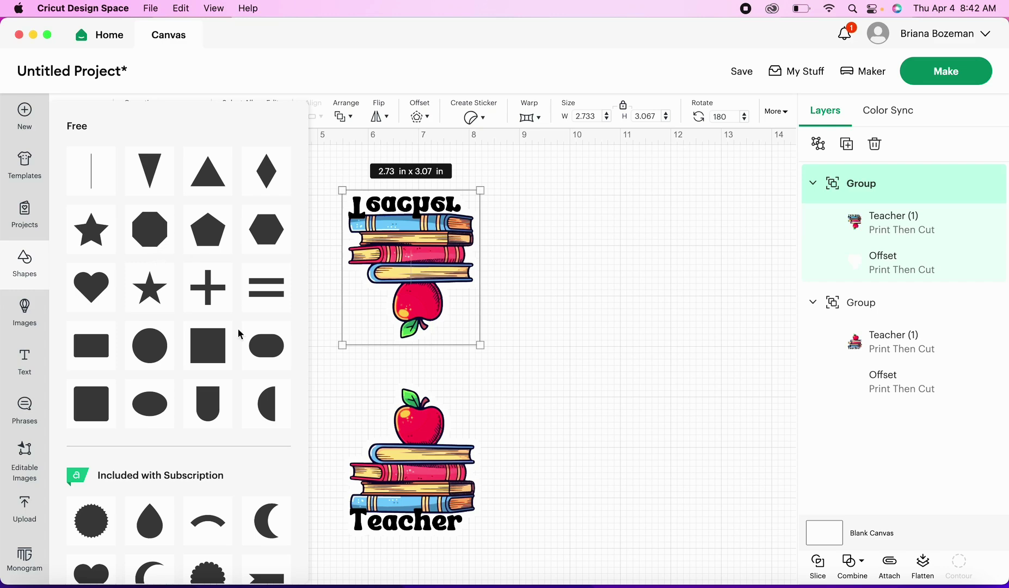
# - Add a square, resize it to 0.5 × 1 in, and colour it white
pyautogui.click(201, 348)
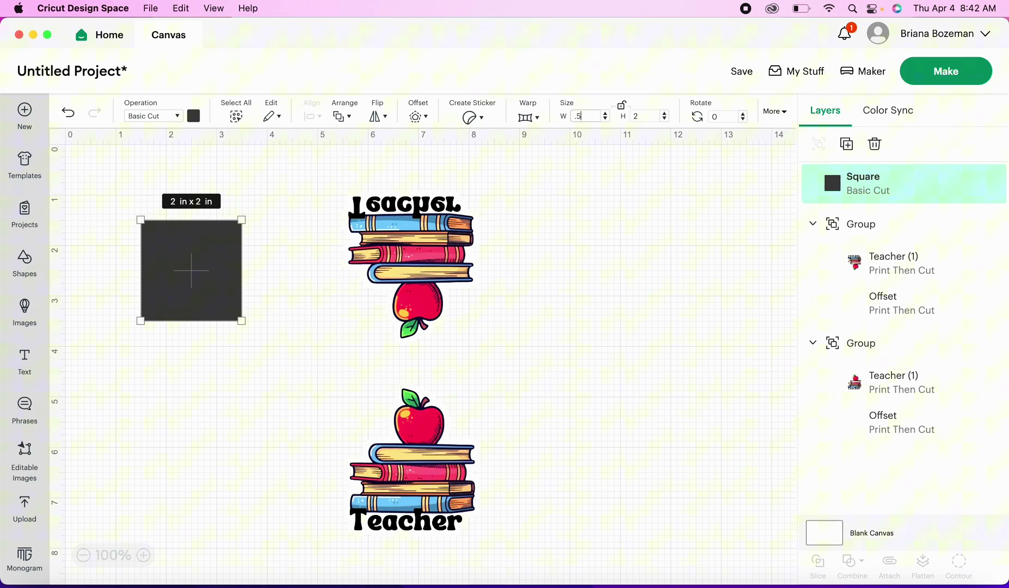
pyautogui.click(651, 119)
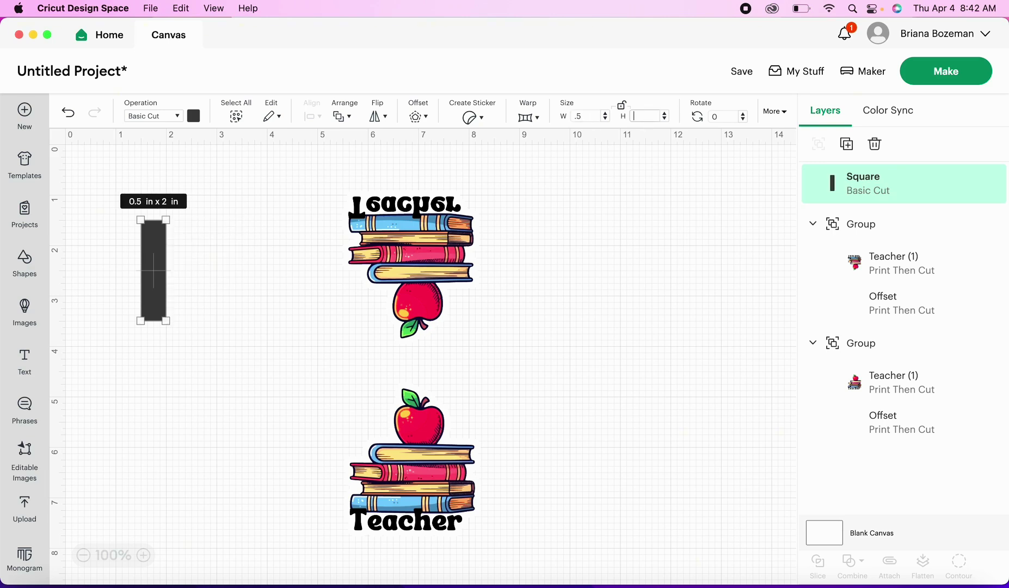
pyautogui.press('Return')
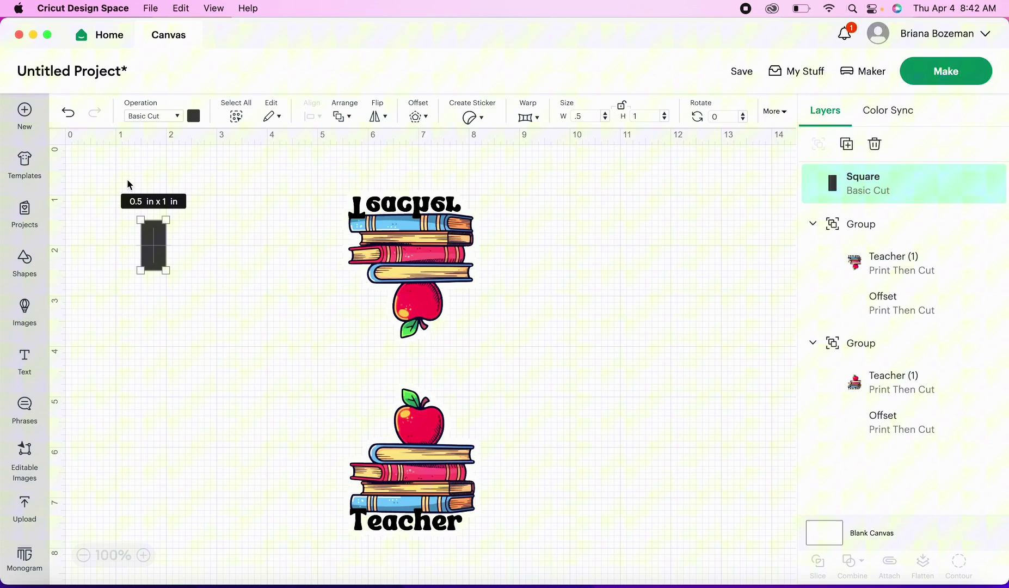
pyautogui.click(194, 115)
pyautogui.click(208, 176)
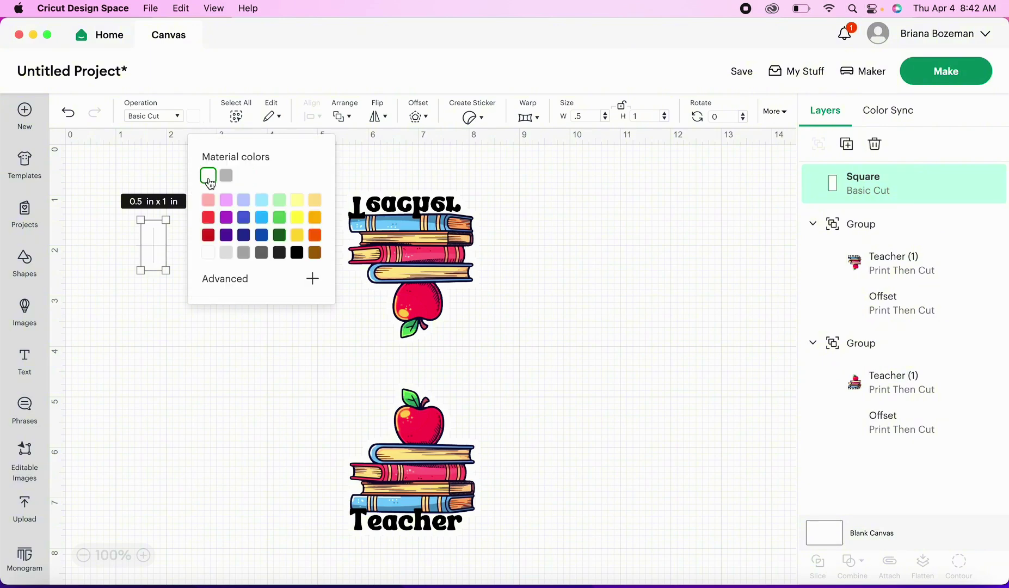
pyautogui.click(506, 375)
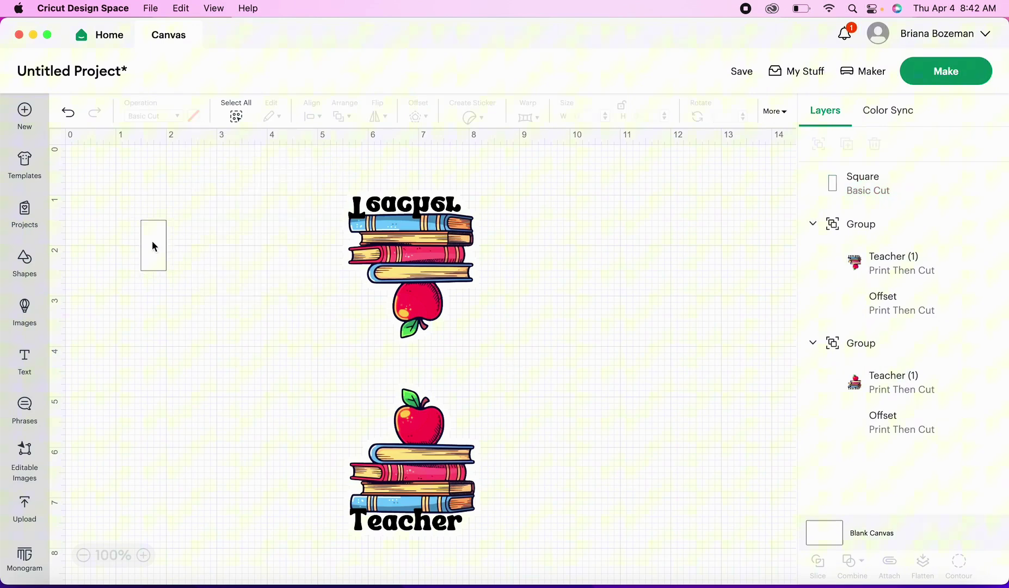
# - Place the white strip between the two designs and send it behind both
pyautogui.moveTo(152, 241); pyautogui.dragTo(414, 360)
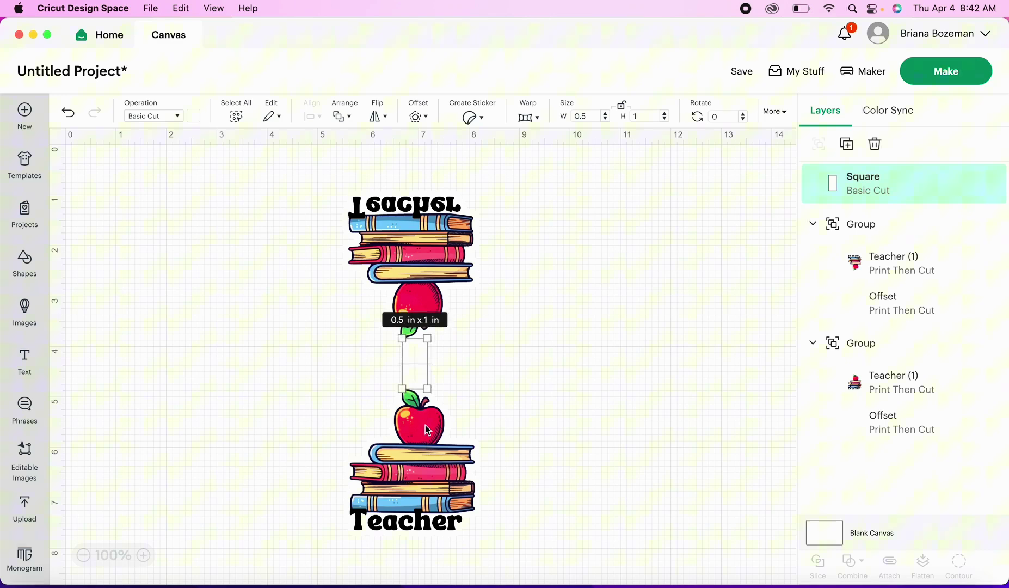
pyautogui.moveTo(424, 425); pyautogui.dragTo(427, 423)
pyautogui.click(507, 351)
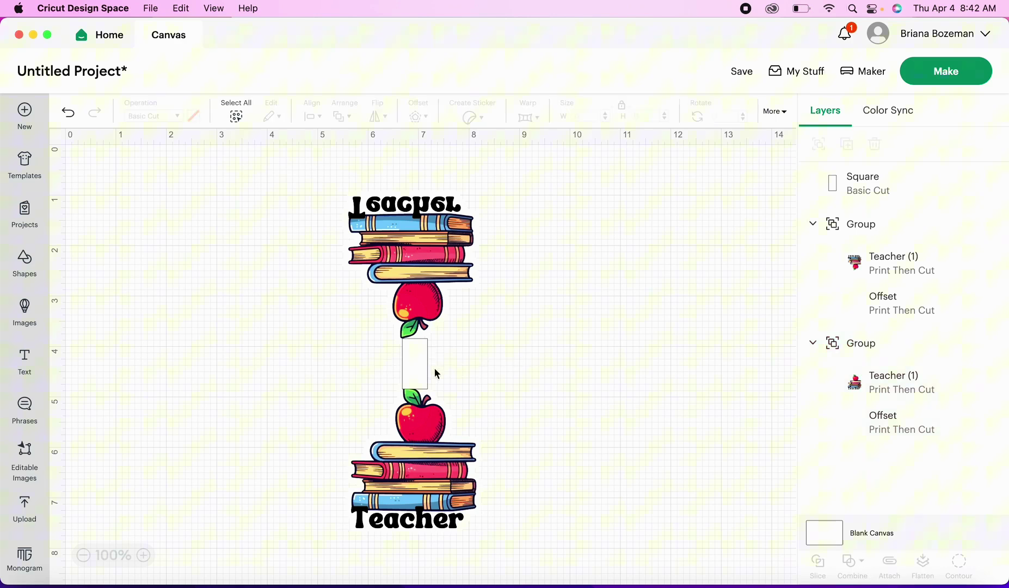
pyautogui.click(417, 367)
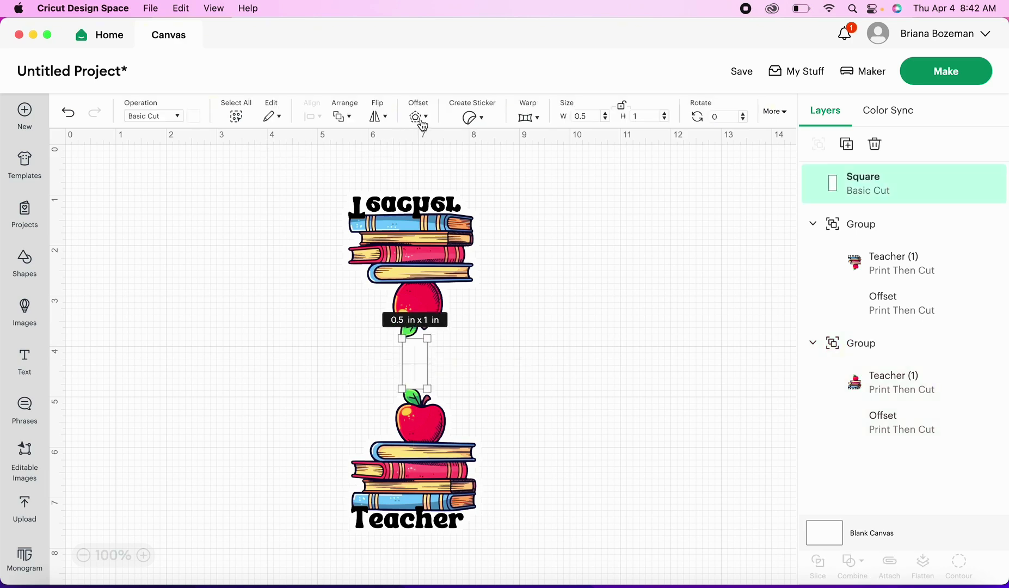
pyautogui.click(341, 116)
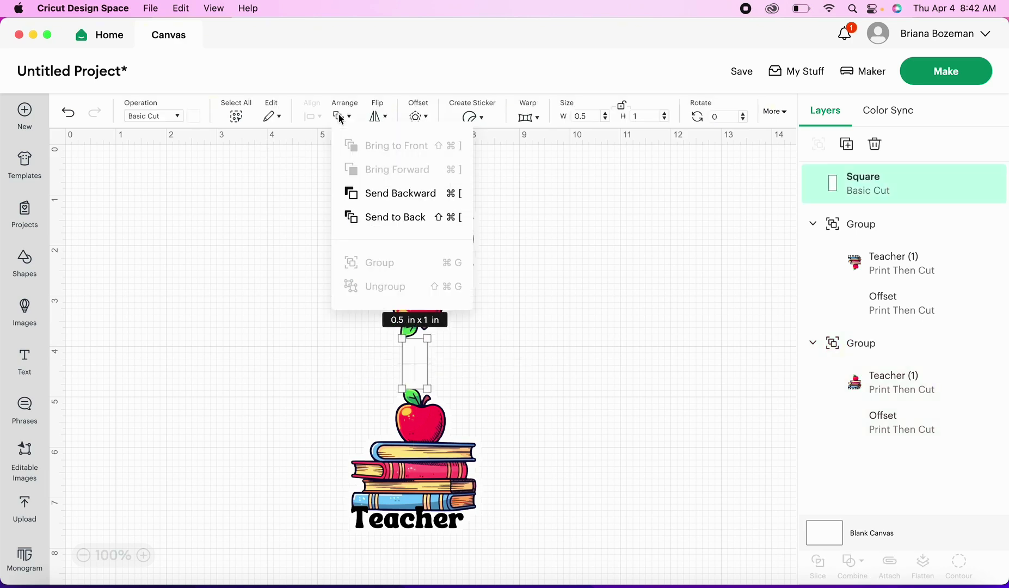
pyautogui.click(382, 220)
pyautogui.click(535, 350)
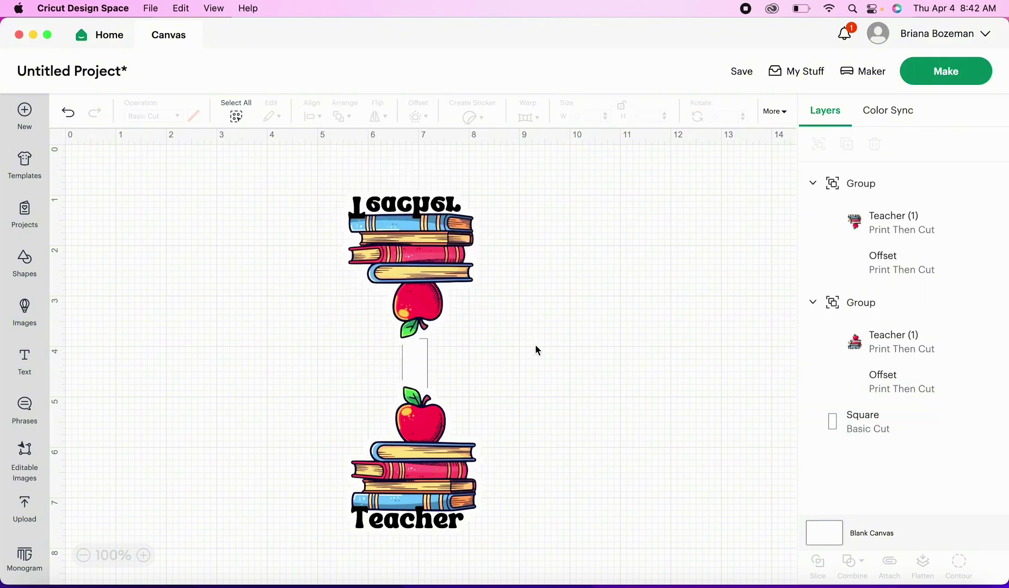
pyautogui.click(421, 282)
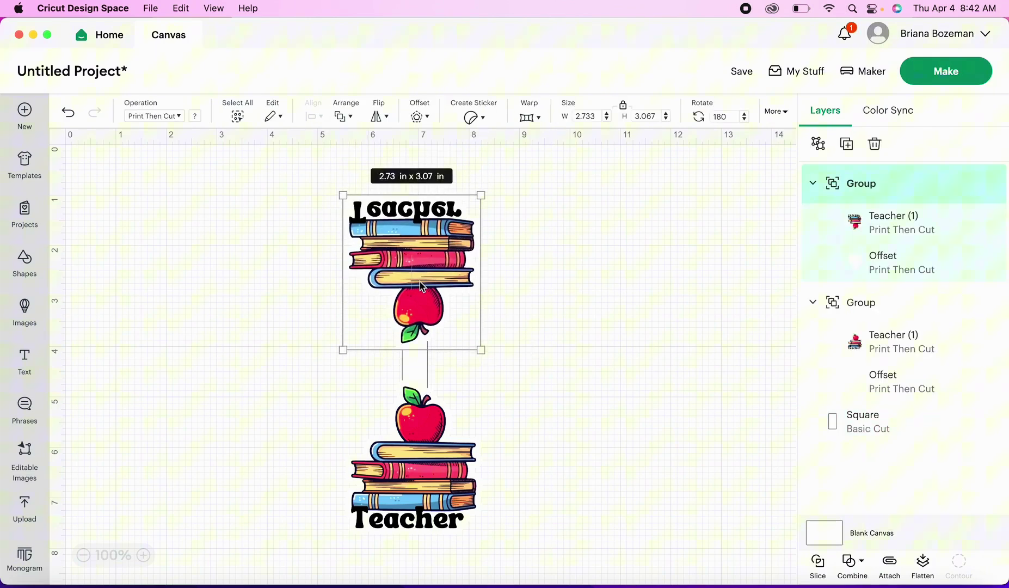
pyautogui.click(501, 439)
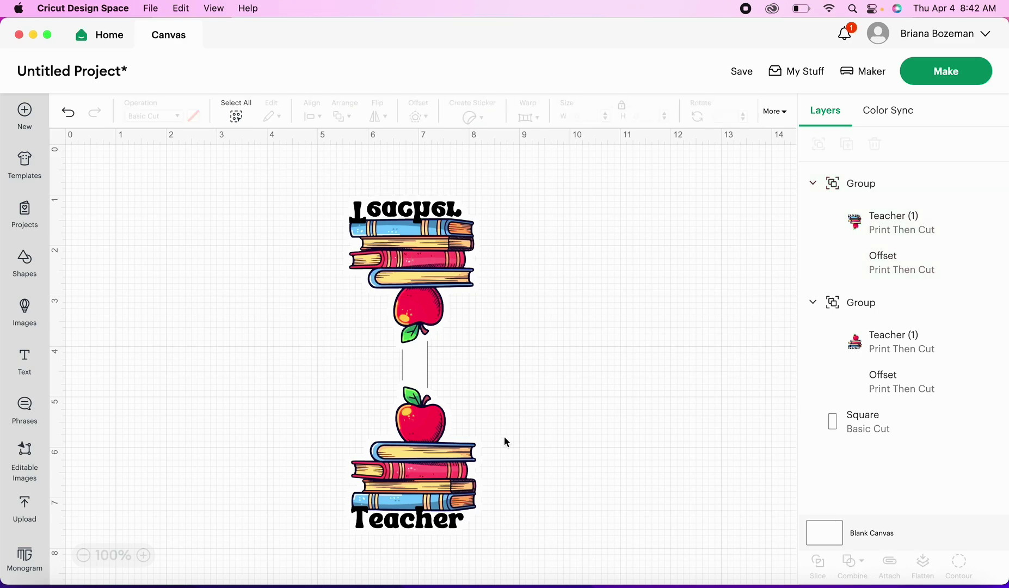
# - Centre all bookmark pieces horizontally on the white strip
pyautogui.moveTo(297, 163); pyautogui.dragTo(546, 555)
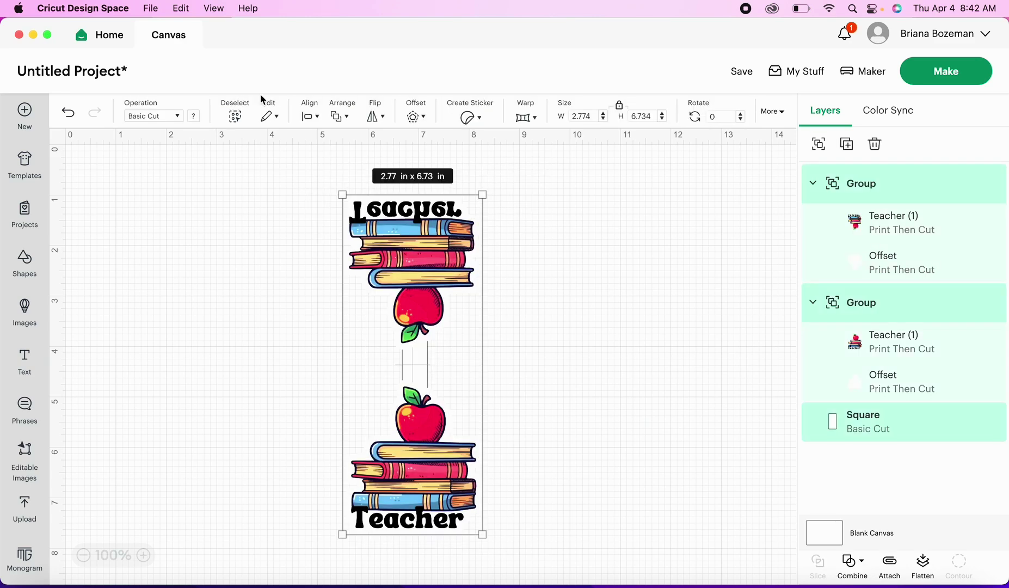
pyautogui.click(311, 116)
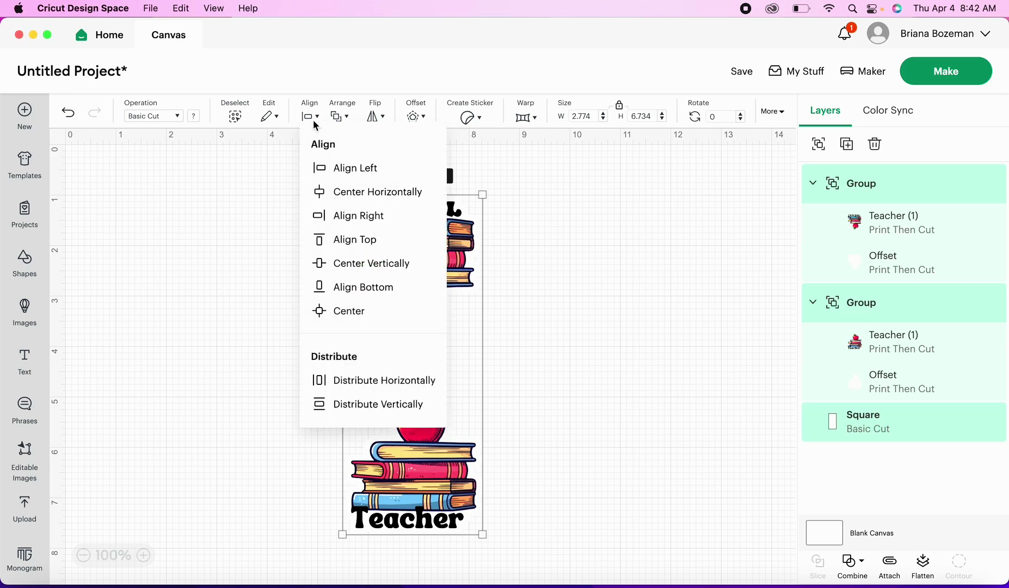
pyautogui.click(358, 196)
# - Unite the white strip and both offset layers into one outline
pyautogui.click(861, 435)
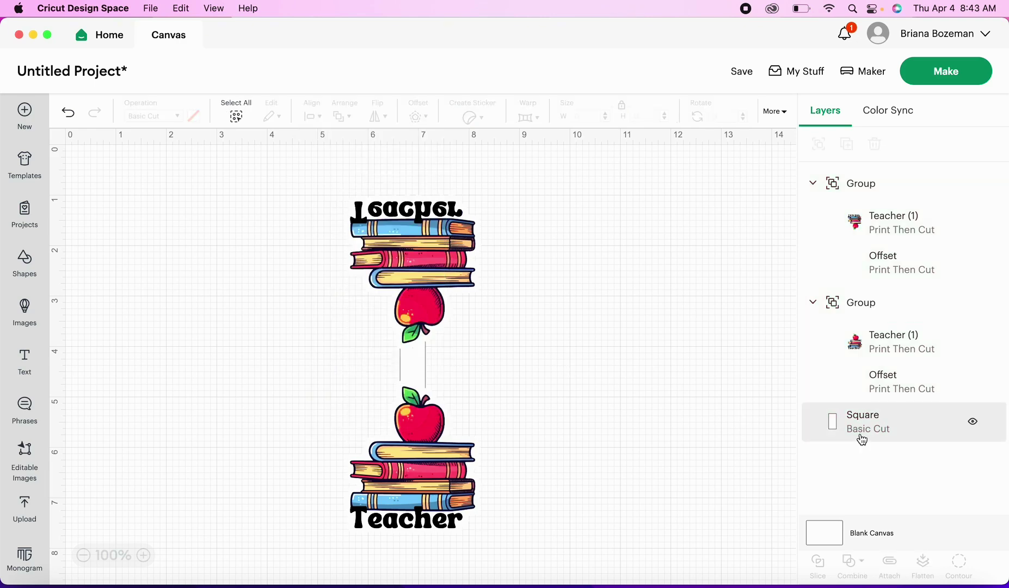
pyautogui.keyDown('shift'); pyautogui.click(862, 385); pyautogui.keyUp('shift')
pyautogui.keyDown('shift'); pyautogui.click(865, 272); pyautogui.keyUp('shift')
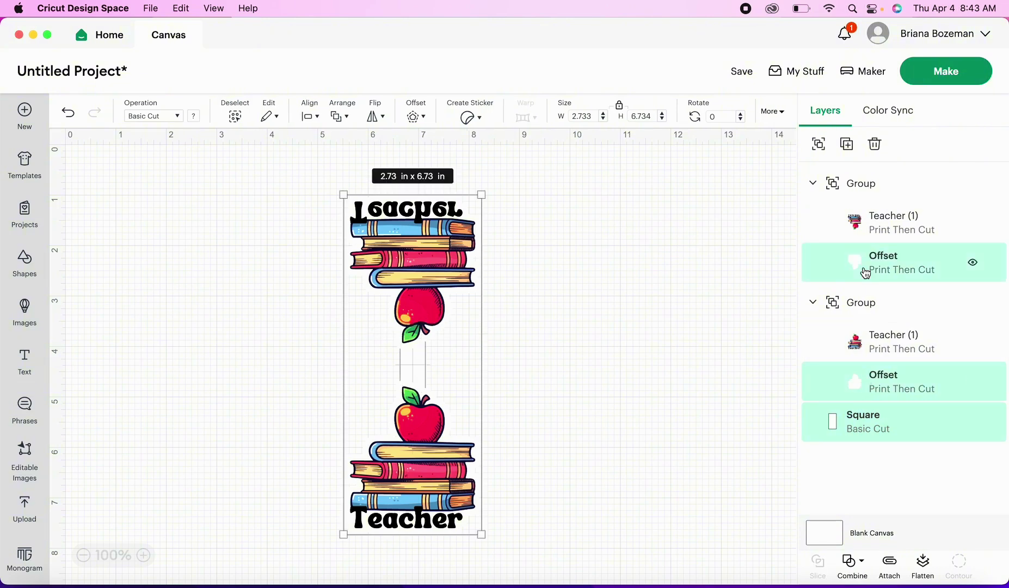
pyautogui.click(851, 569)
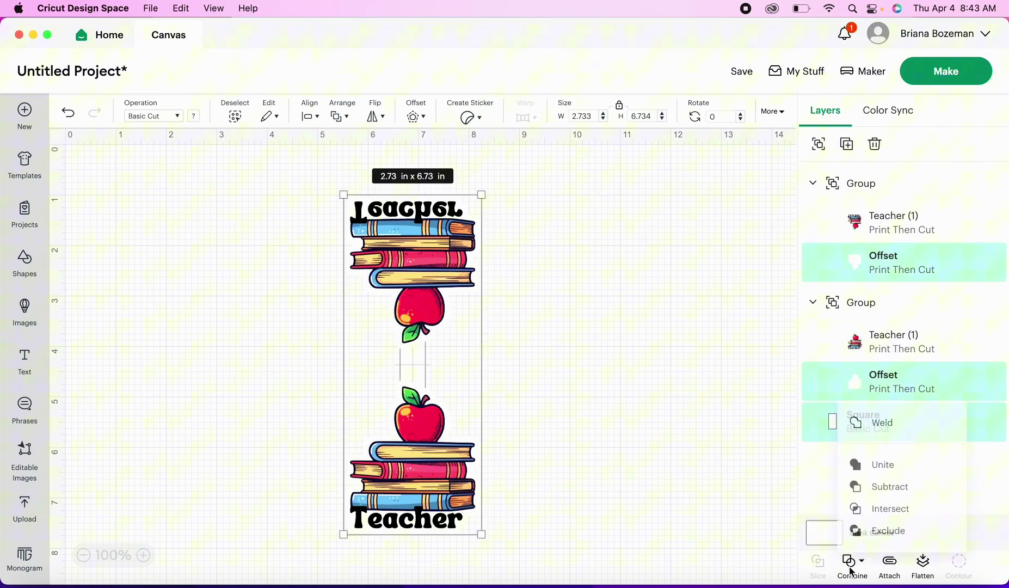
pyautogui.click(887, 460)
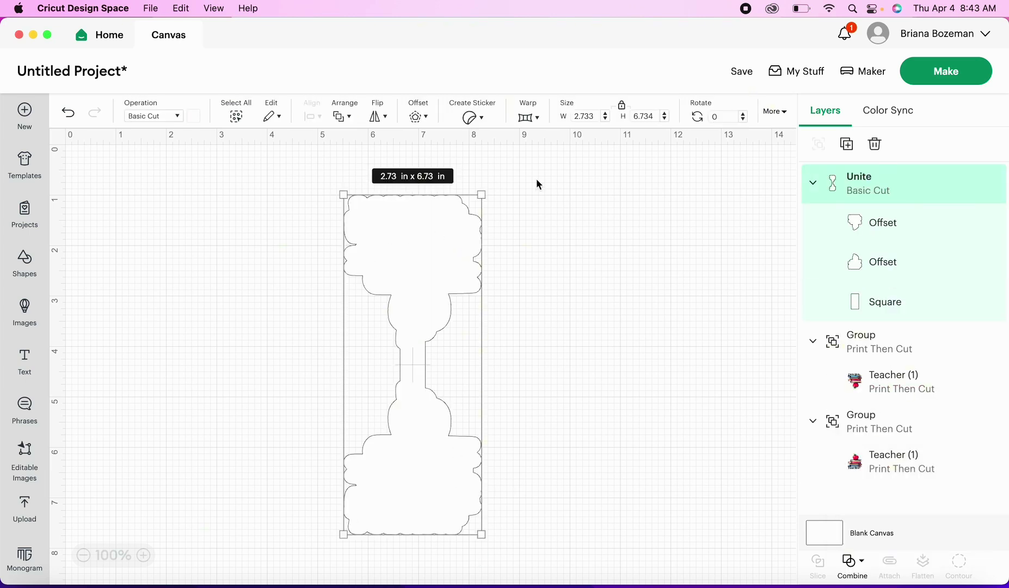
# - Send the united outline behind the Teacher images
pyautogui.click(341, 116)
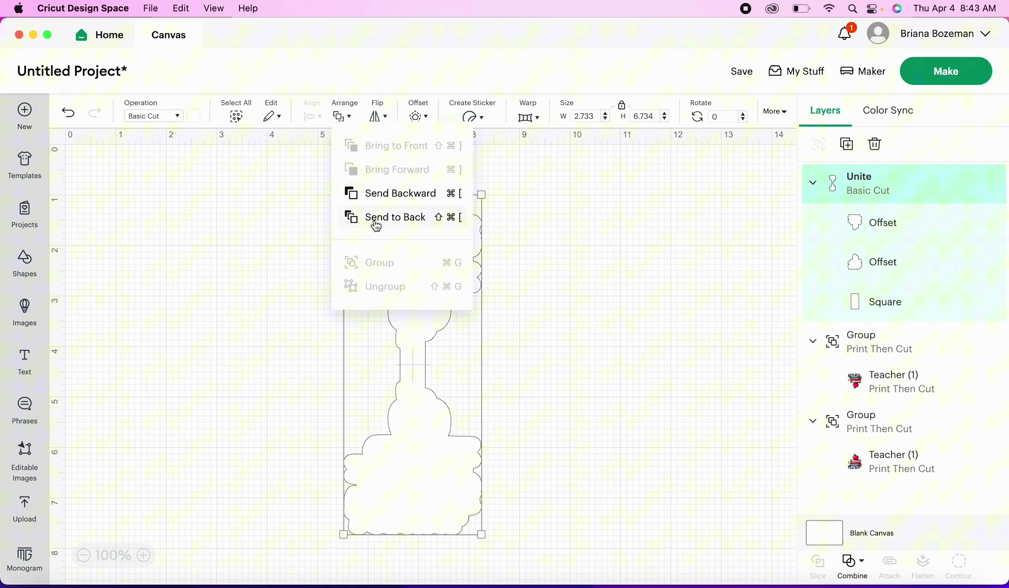
pyautogui.click(395, 217)
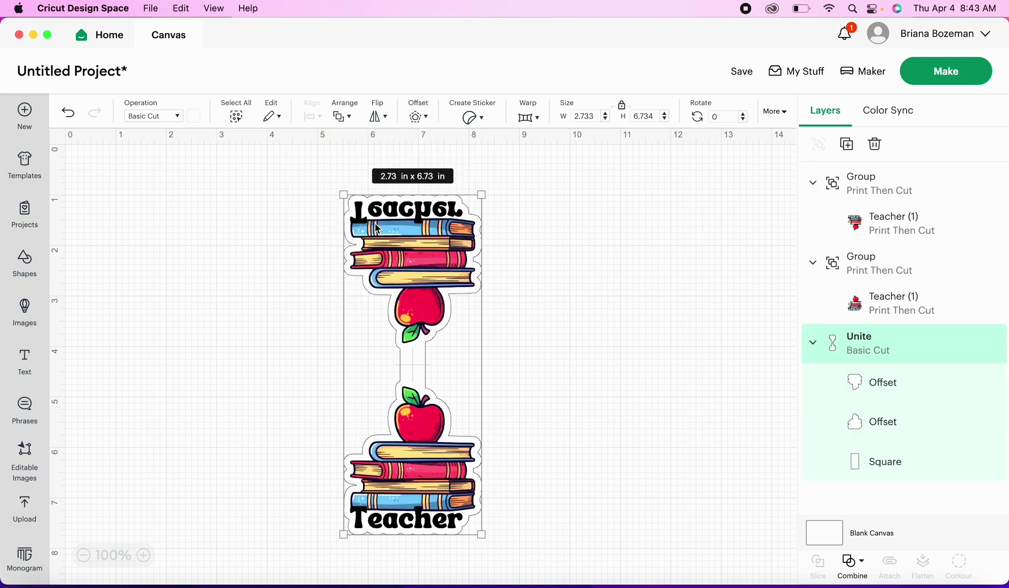
pyautogui.click(624, 372)
# - Flatten the whole bookmark into one Print Then Cut layer and shift it left
pyautogui.moveTo(304, 180); pyautogui.dragTo(593, 566)
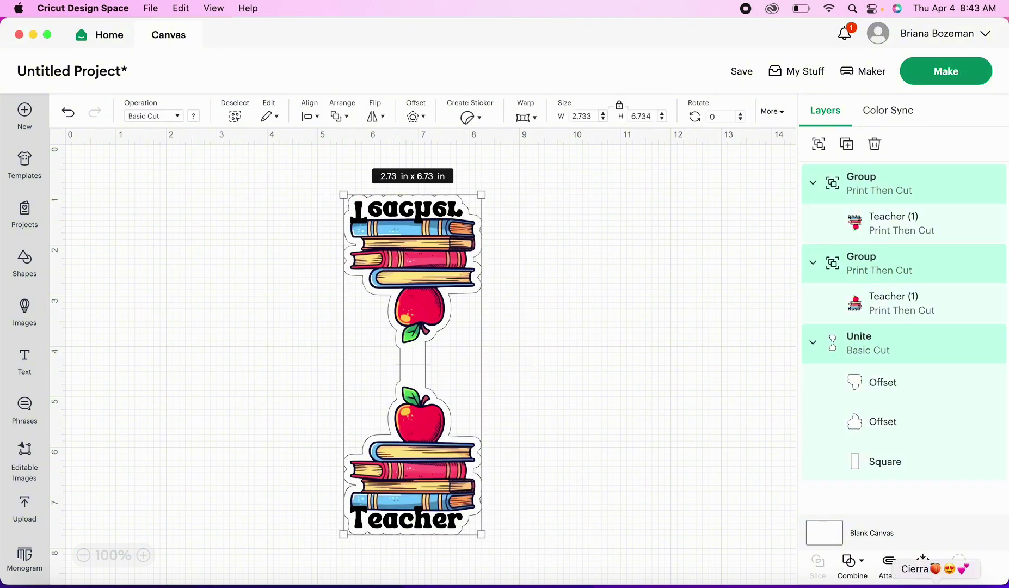
pyautogui.click(923, 563)
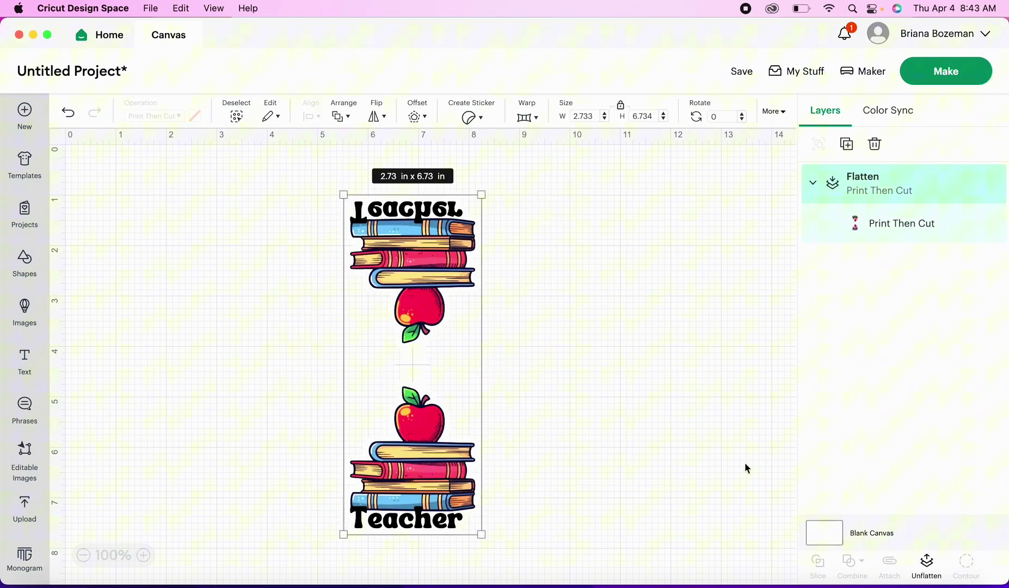
pyautogui.click(694, 418)
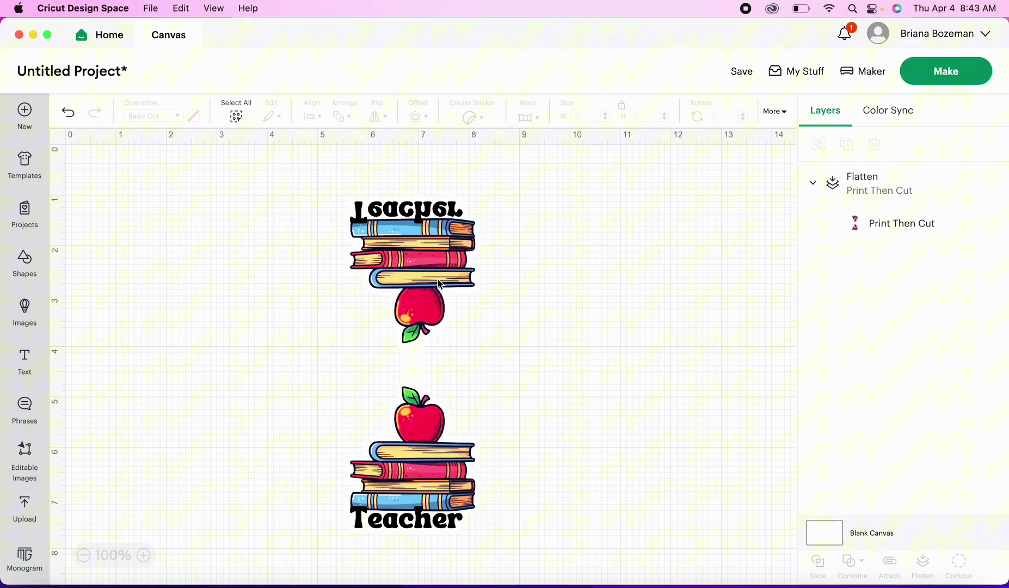
pyautogui.moveTo(439, 284); pyautogui.dragTo(216, 284)
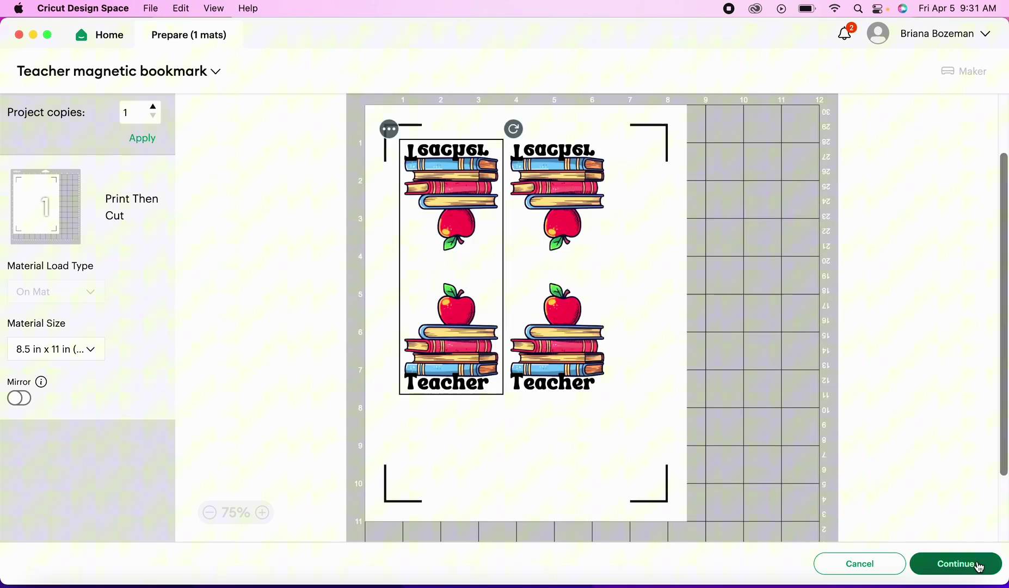
# - Send the bookmark sheet to print with bleed off and the system print dialog on
pyautogui.click(979, 565)
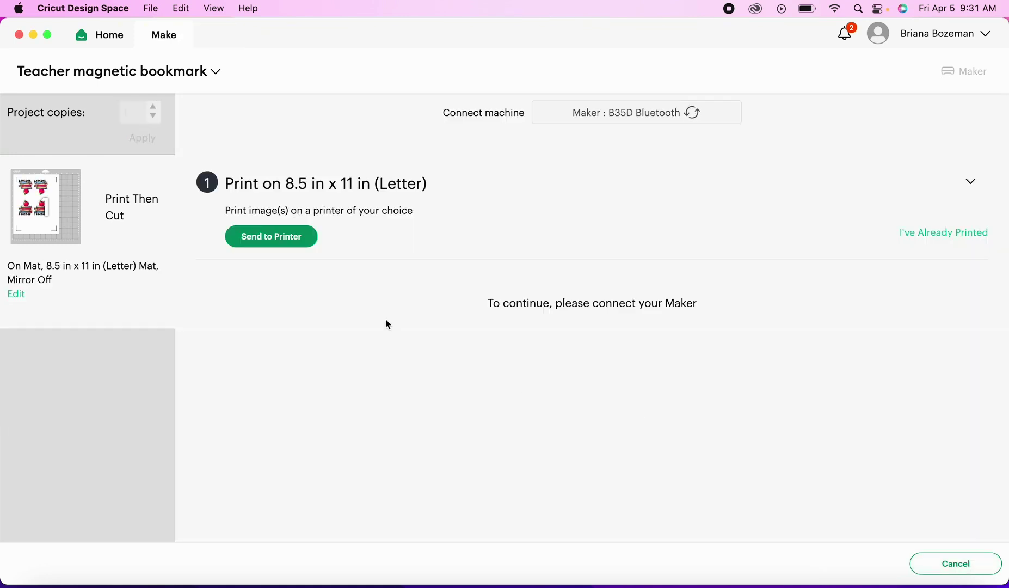
pyautogui.click(285, 238)
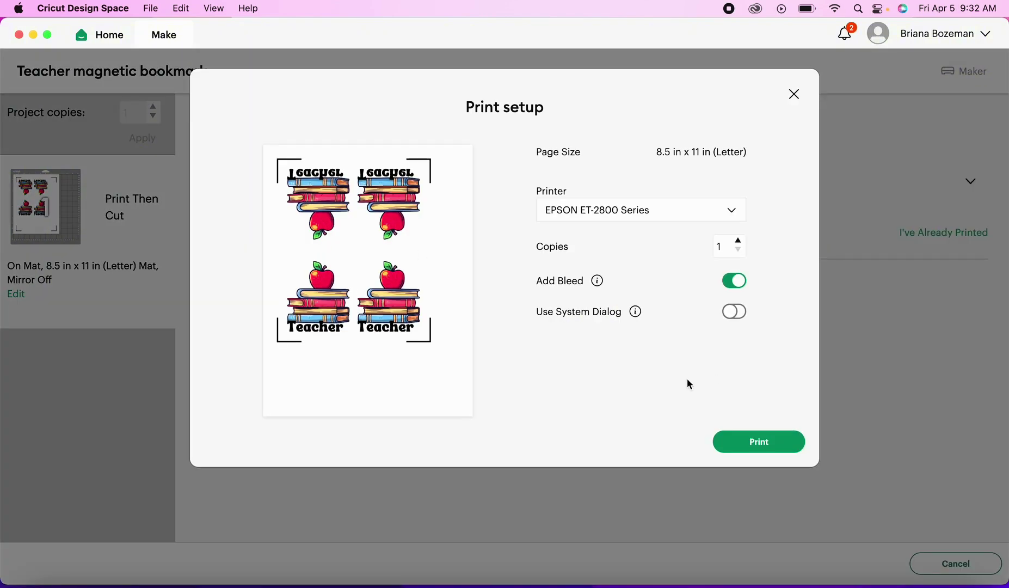
pyautogui.click(737, 283)
pyautogui.click(736, 315)
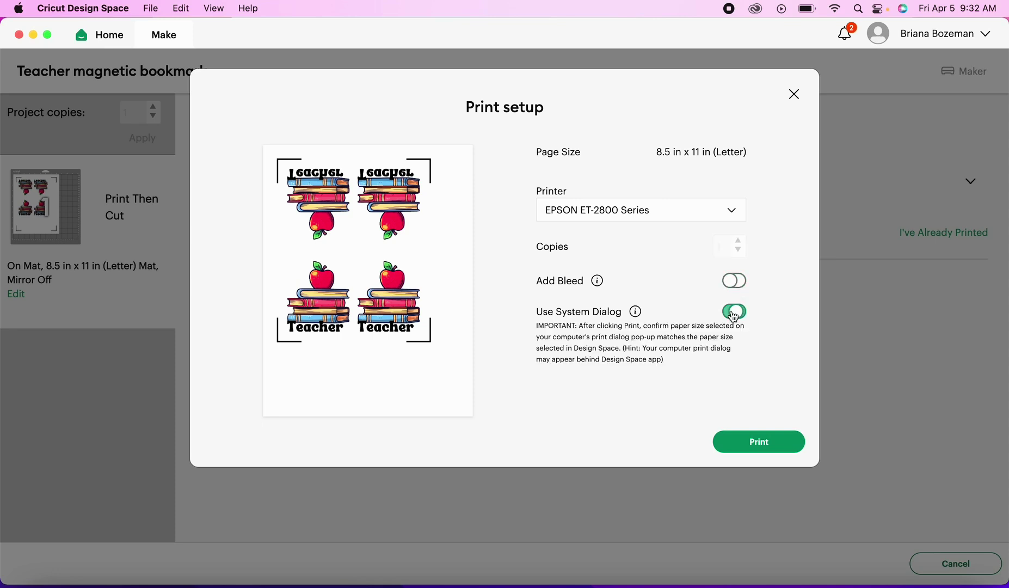
pyautogui.click(762, 445)
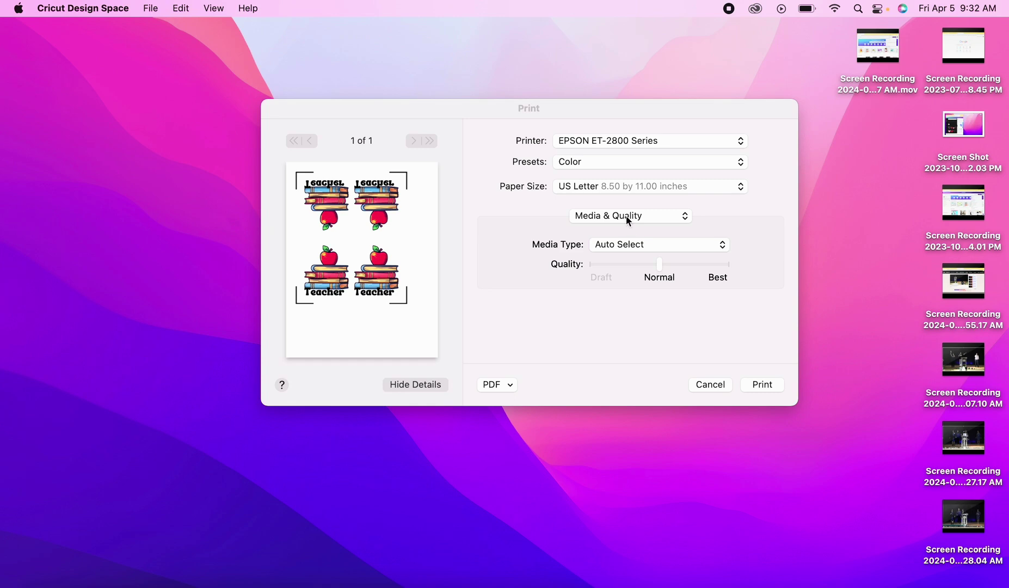
# - In the Media & Quality settings, set the Media Type to Photo Glossy Paper
pyautogui.click(628, 216)
pyautogui.click(628, 220)
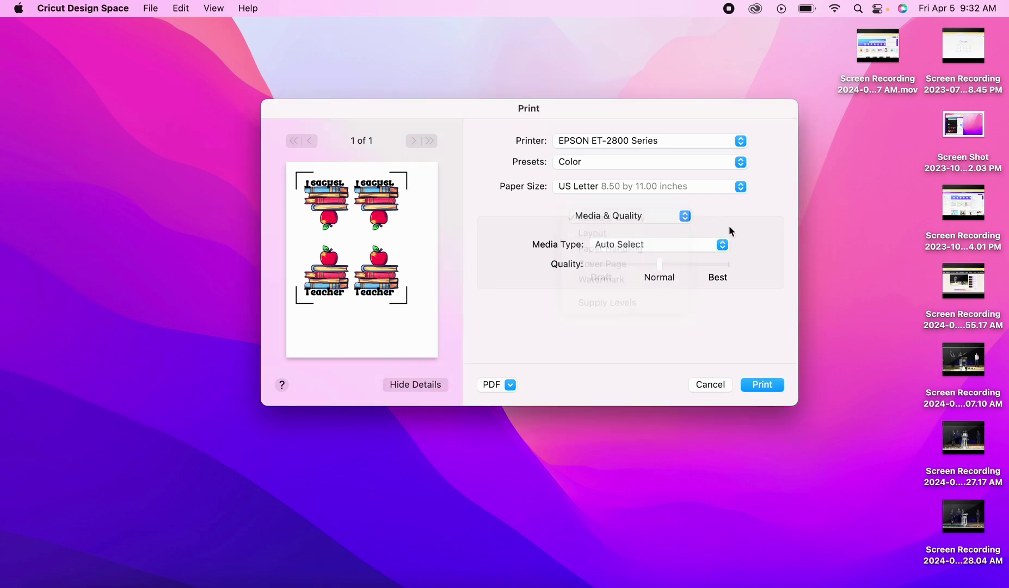
pyautogui.click(694, 246)
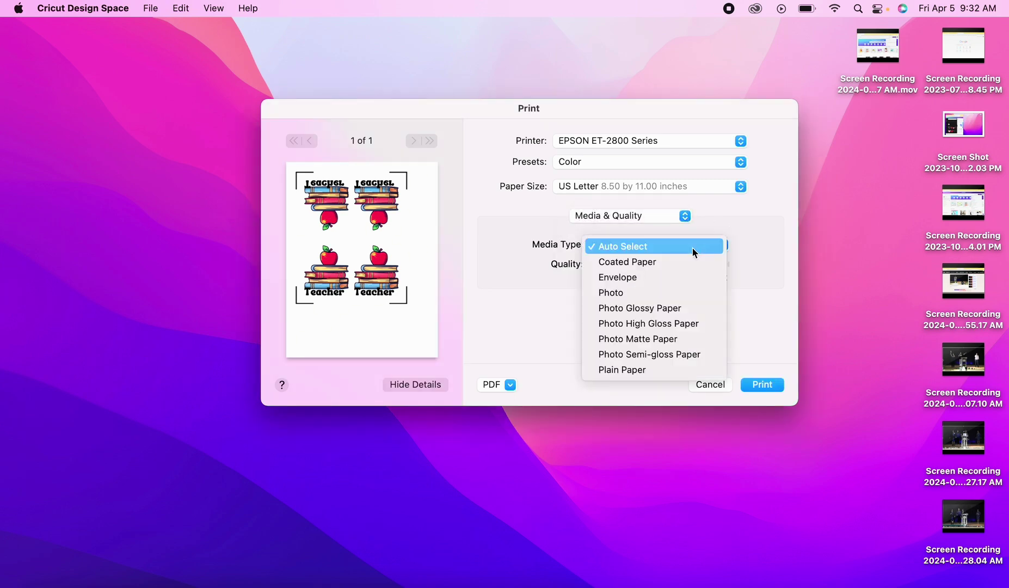
pyautogui.click(667, 307)
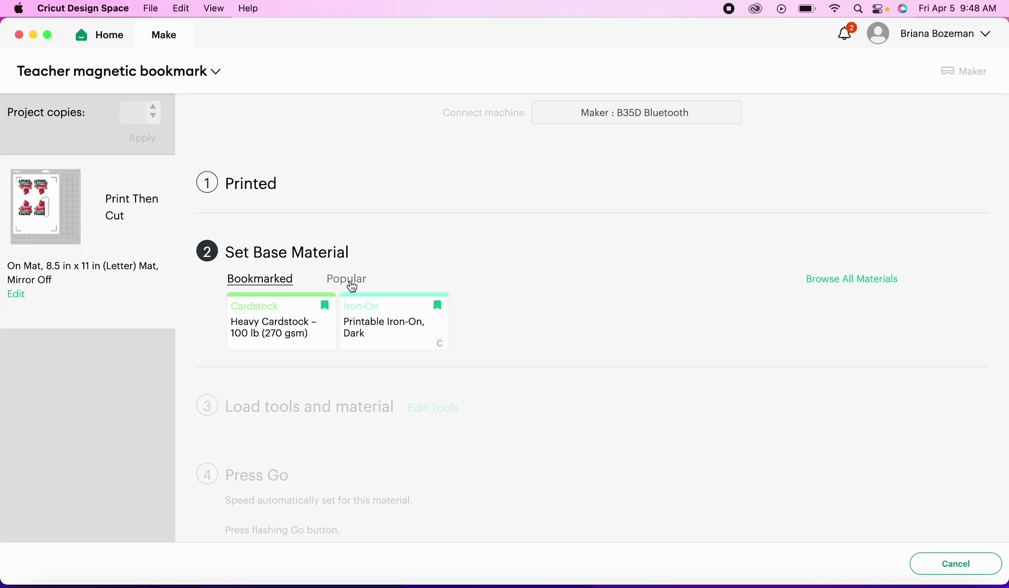
# - Set the base material to Medium Cardstock – 80 lb (216 gsm) with pressure More
pyautogui.click(878, 282)
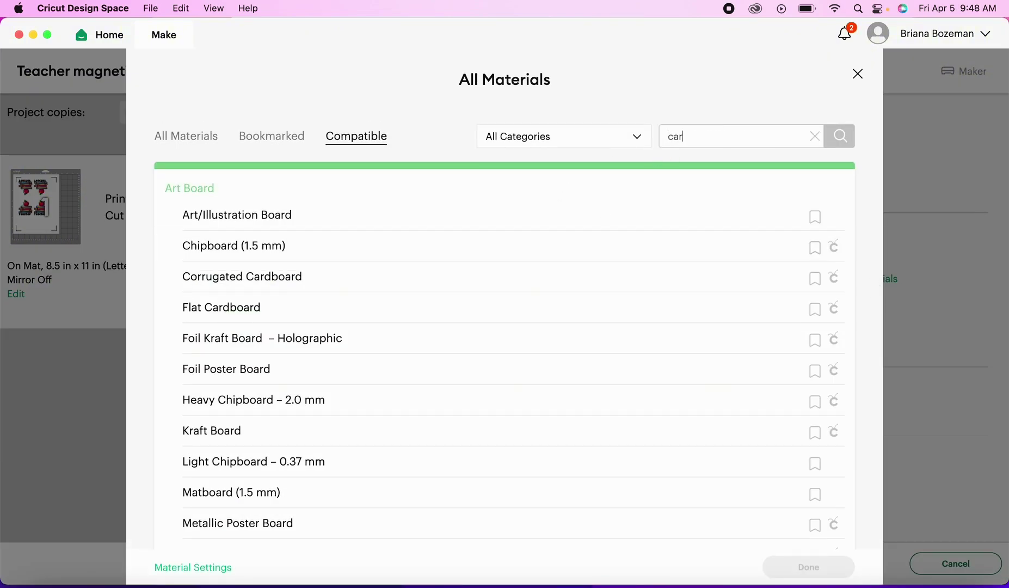
pyautogui.click(845, 137)
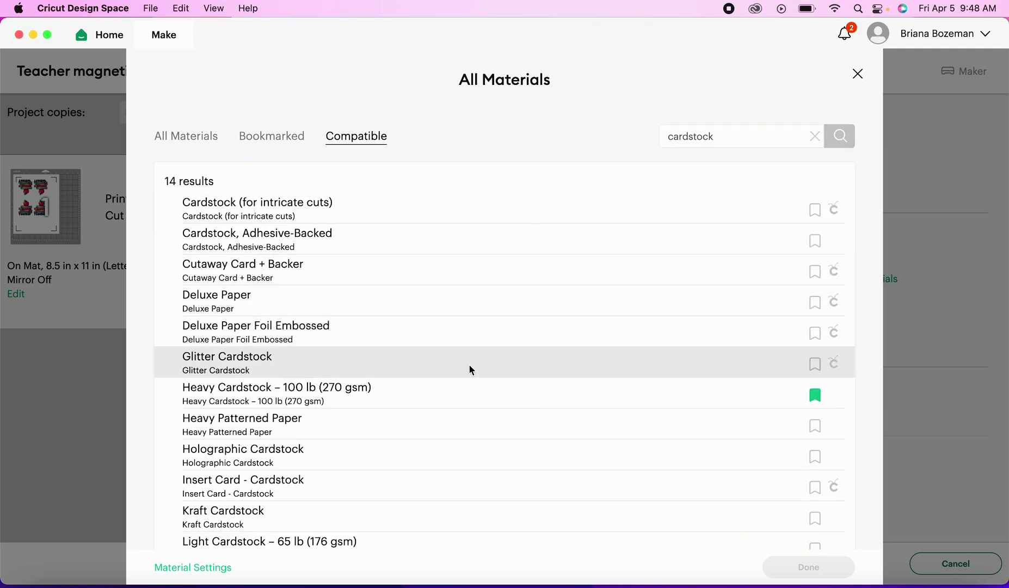
pyautogui.scroll(-3, 469, 365)
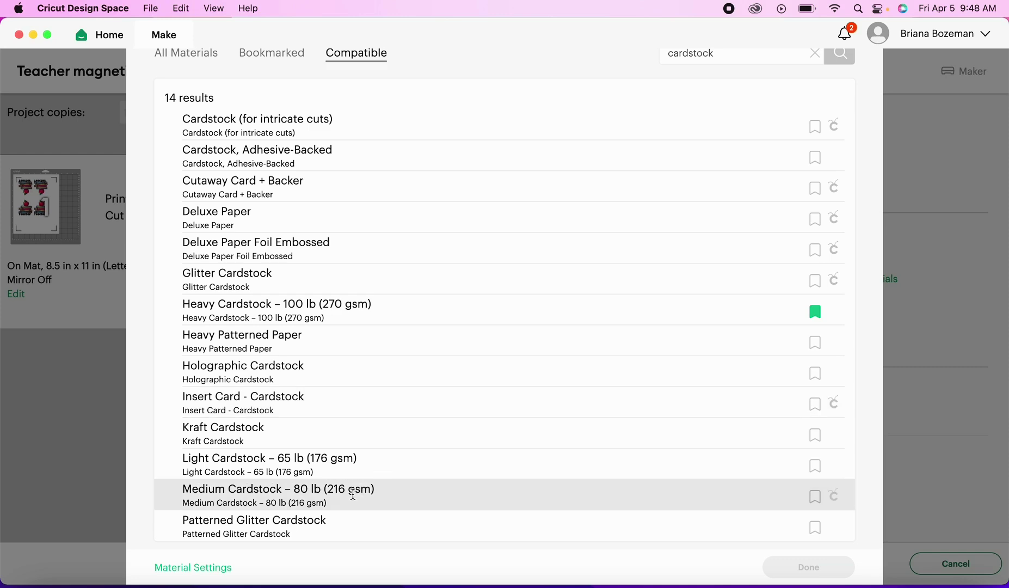
pyautogui.click(233, 499)
pyautogui.click(826, 565)
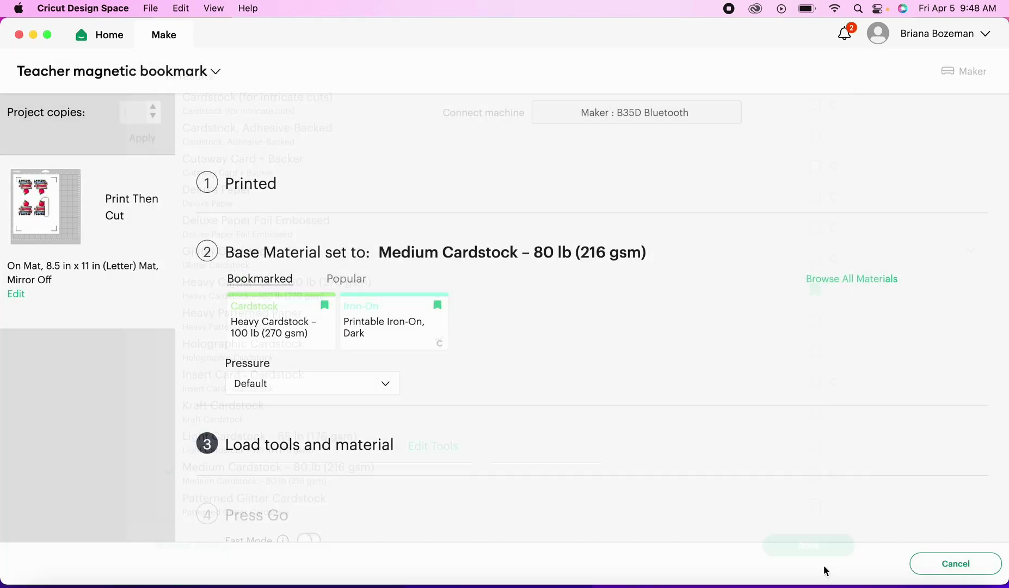
pyautogui.click(343, 301)
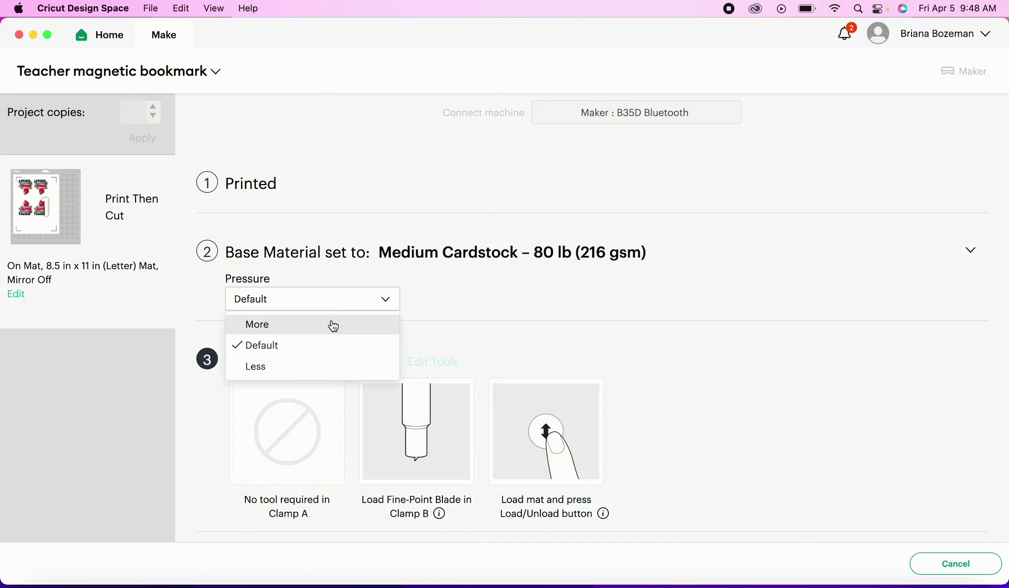